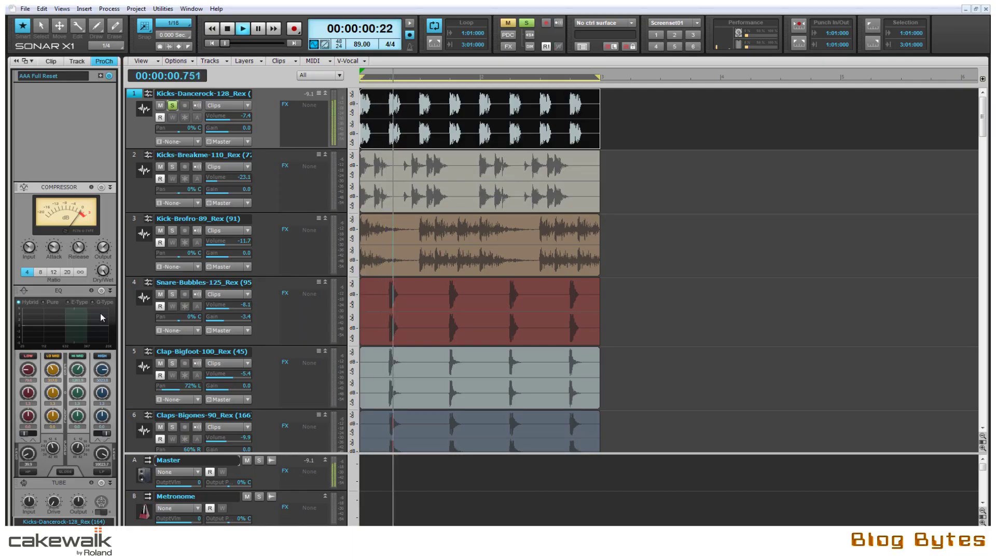
Enable the E-Type EQ on the Kicks-Dancerock-128 track and boost its high-mid, low-mid and low bands
click(102, 291)
click(73, 302)
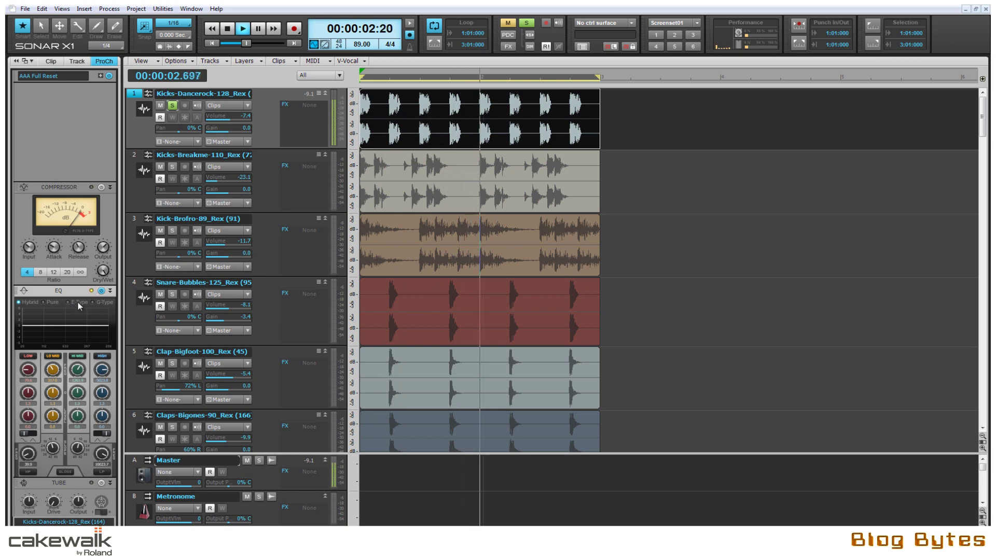
drag(82, 427, 84, 419)
drag(77, 370, 78, 372)
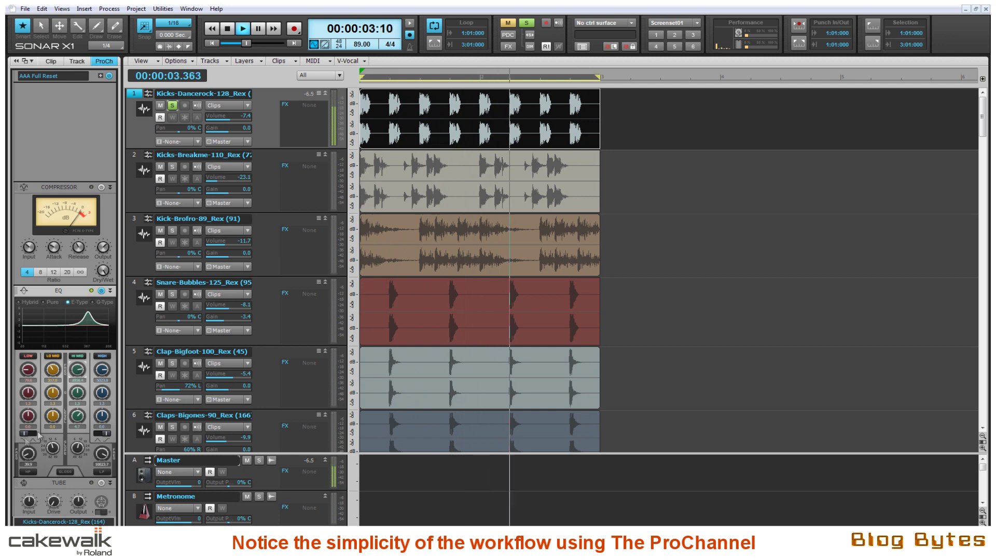
drag(52, 419, 27, 417)
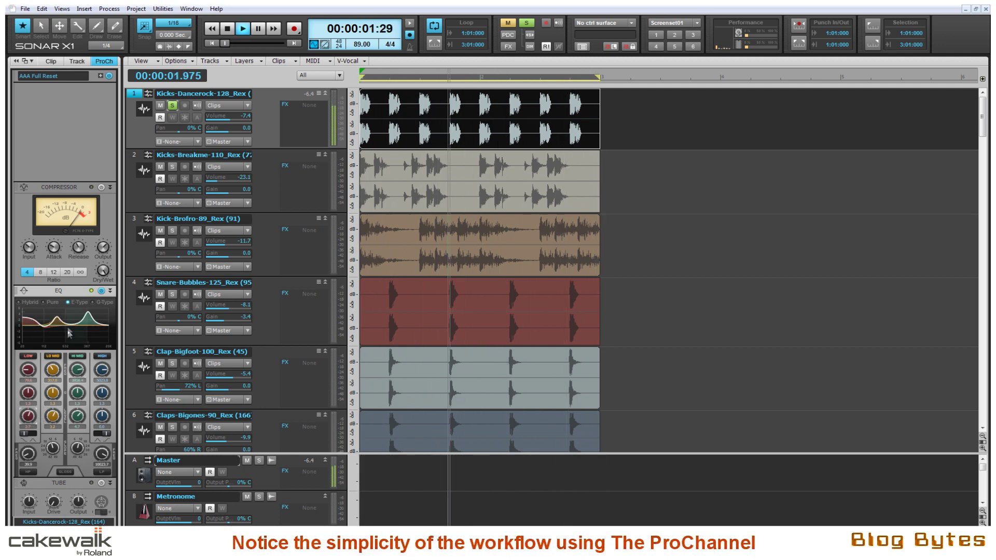
Switch the Kicks-Dancerock-128 track's EQ to G-Type and enable its compressor
click(103, 303)
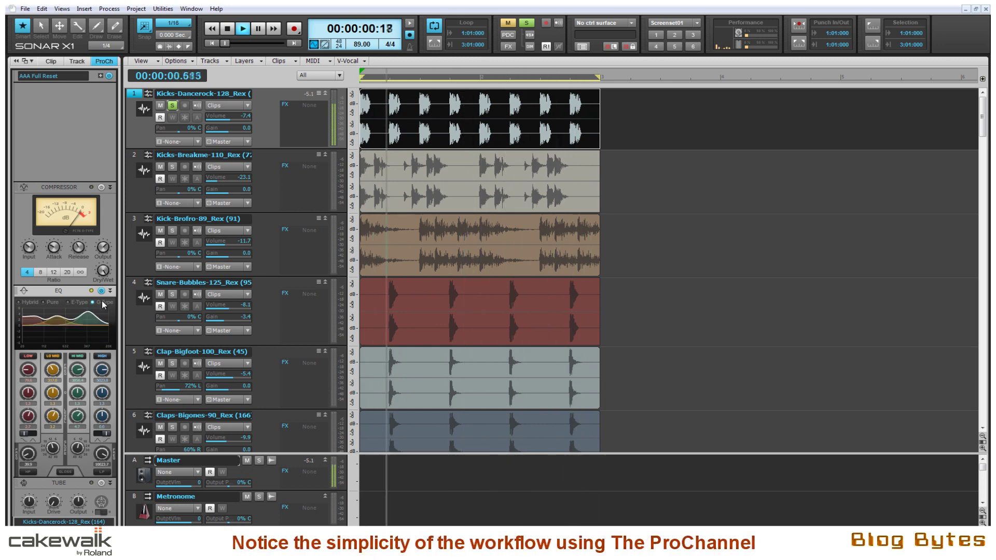
click(101, 188)
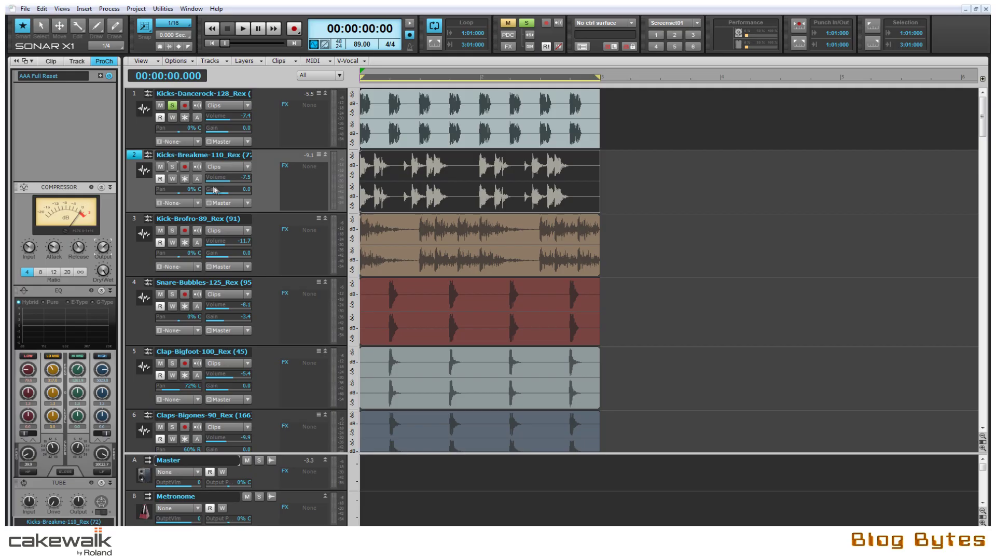
Solo the Kicks-Breakme-110 track and lower its volume to -14.8
click(173, 168)
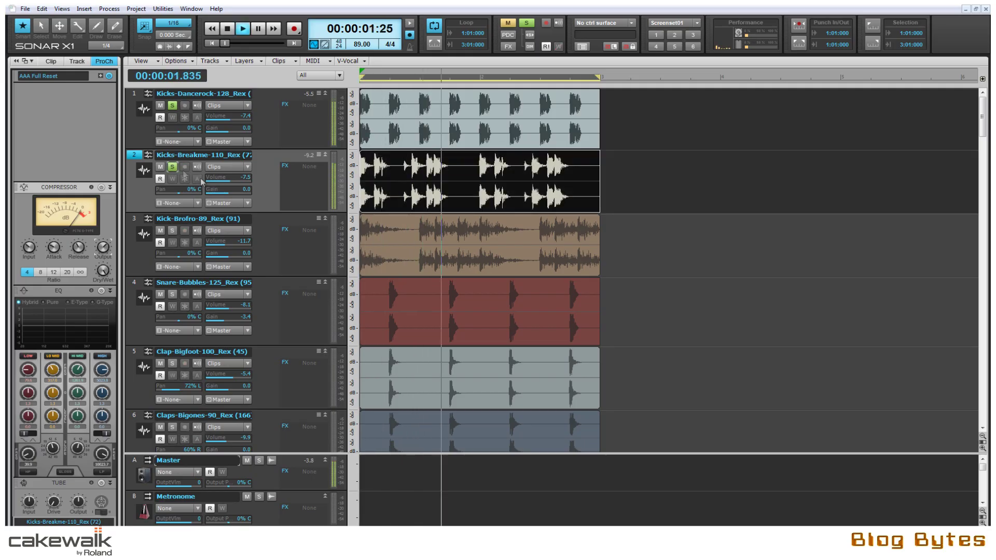
drag(235, 183, 233, 185)
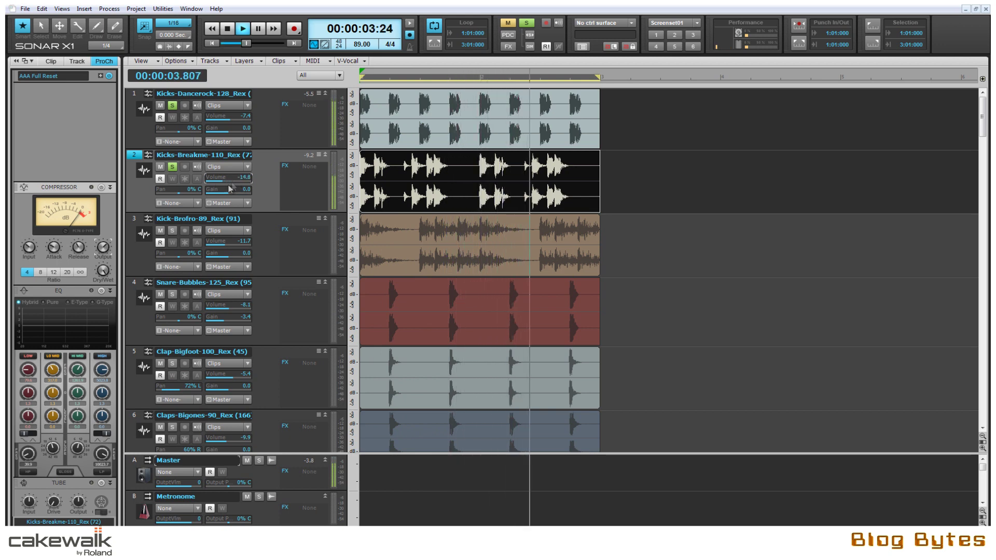
Enable the EQ in Pure mode on the Kicks-Breakme-110 track, engage its high-pass filter and raise the cutoff
click(101, 291)
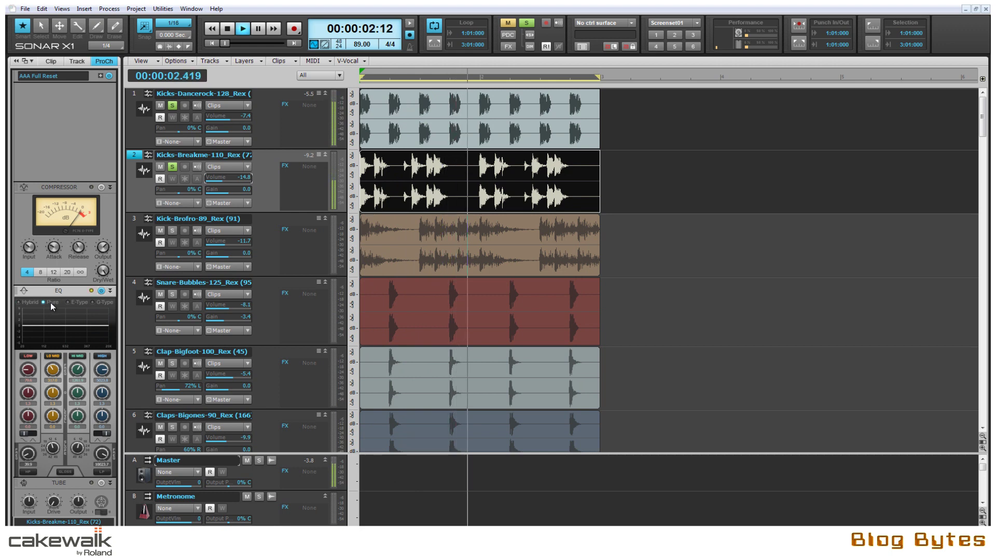
click(28, 472)
drag(28, 459, 29, 459)
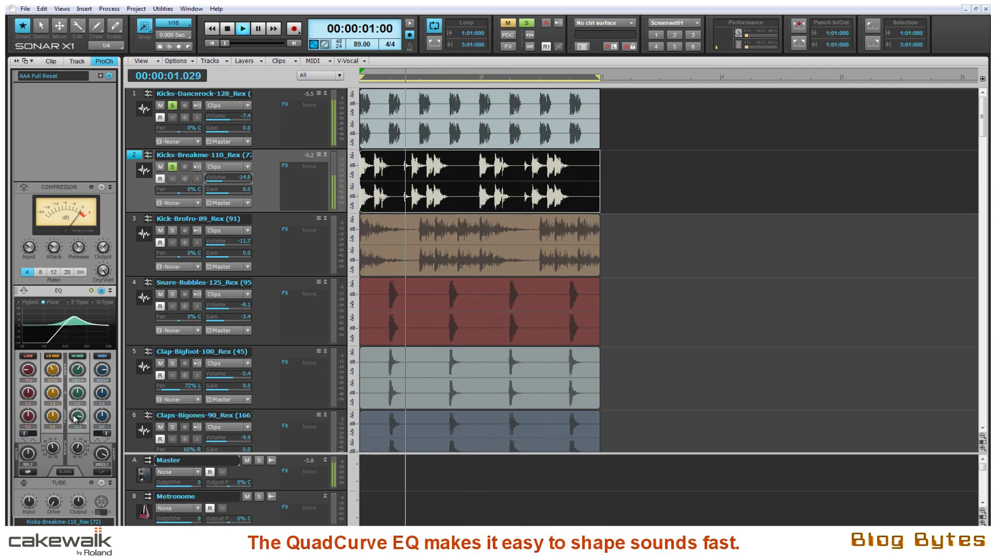
Engage the EQ's low-pass filter on the Kicks-Breakme-110 track, lower its cutoff and fine-tune the high-mid band's gain
click(102, 471)
drag(102, 455, 102, 462)
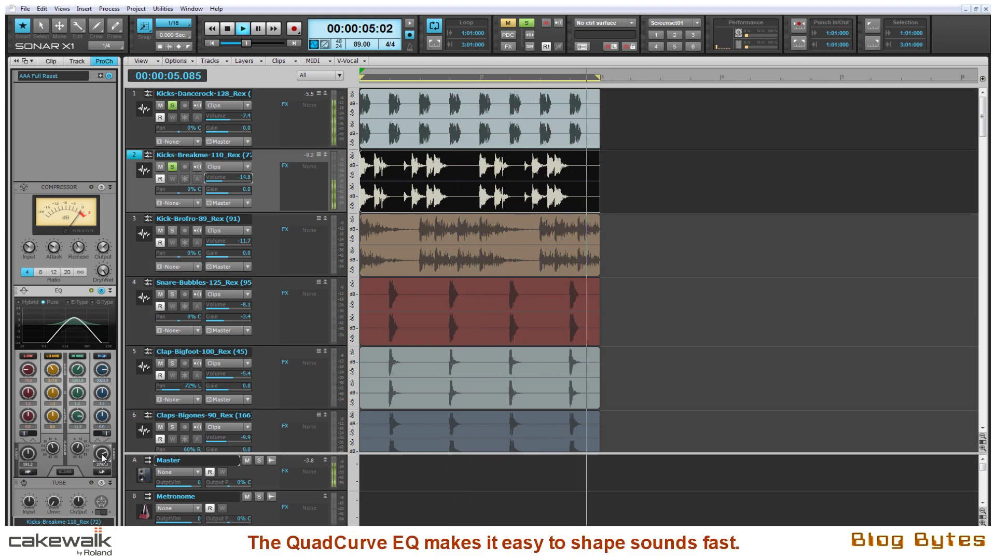
drag(78, 414, 78, 416)
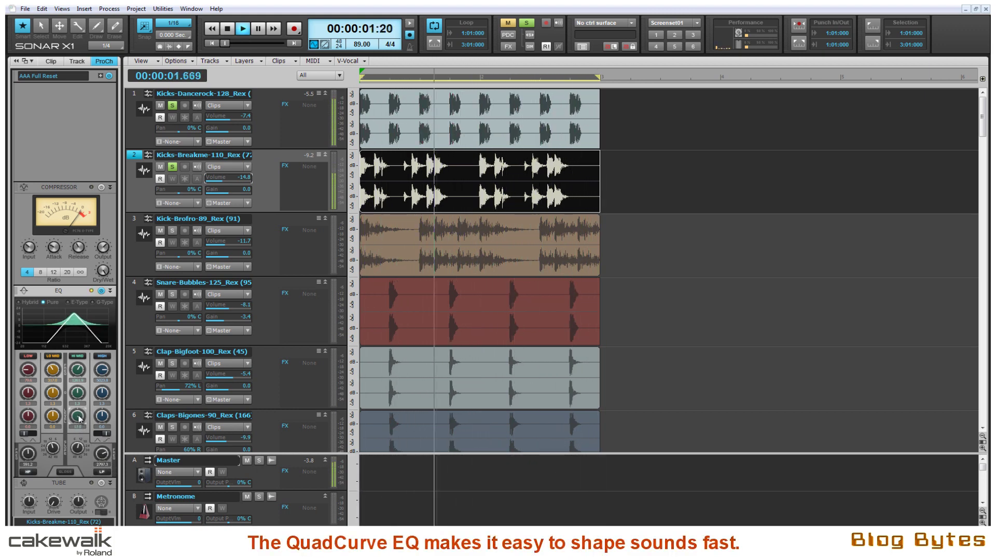
drag(79, 421, 65, 463)
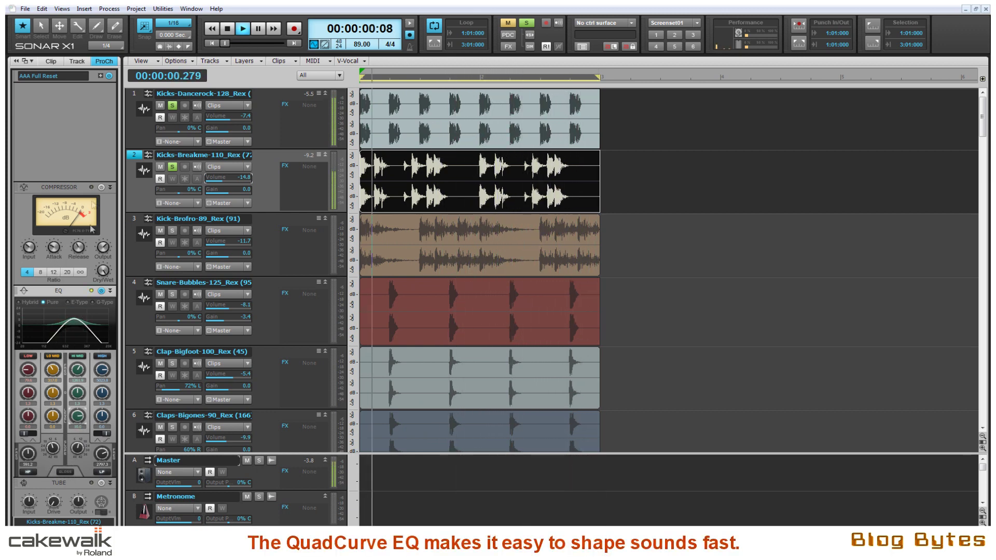
Enable the compressor at ratio 12 on the Kicks-Breakme-110 track and adjust the drive of the enabled tube module
click(101, 187)
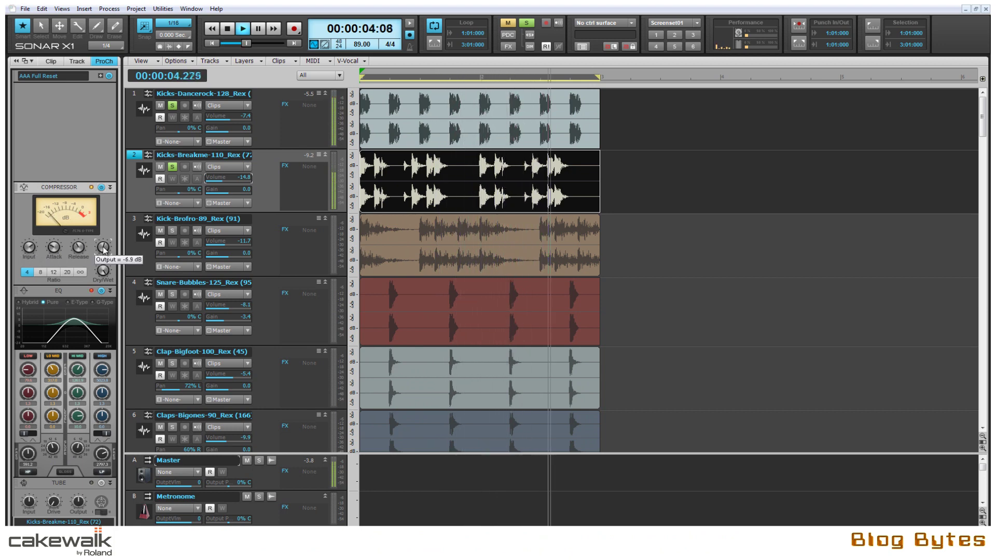
click(54, 272)
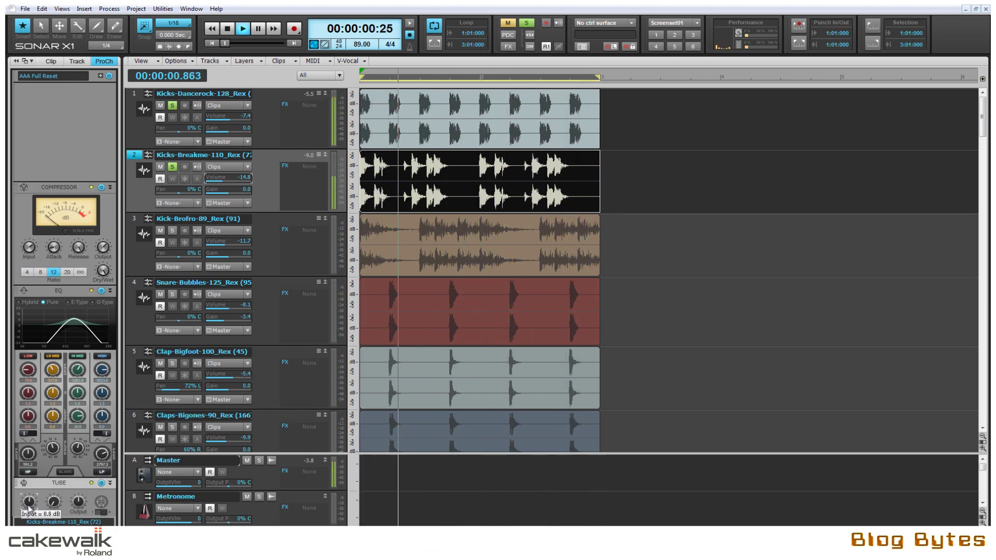
drag(53, 504, 53, 503)
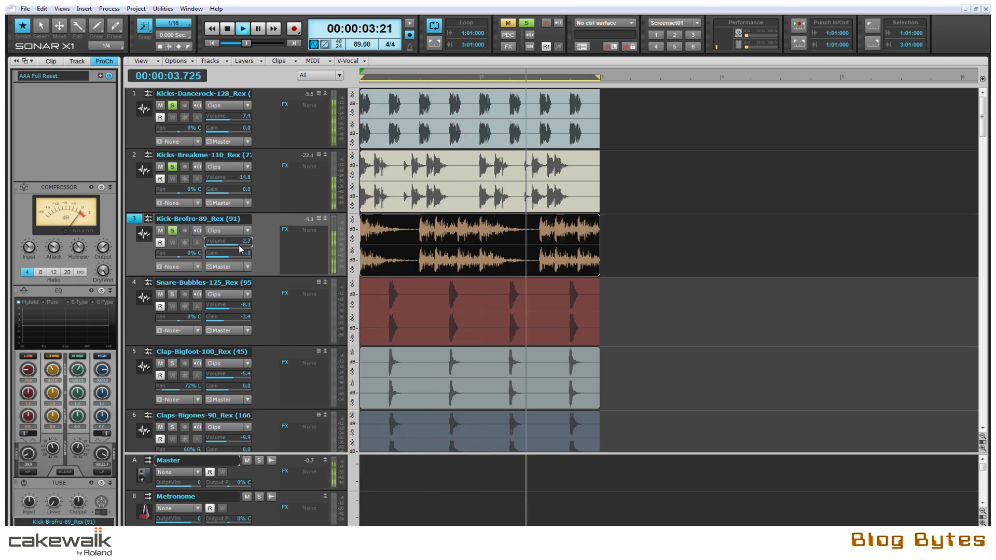
Lower the Kick-Brofro-89 track's volume to -14.2
drag(242, 246, 238, 246)
scroll(240, 249, up, 2)
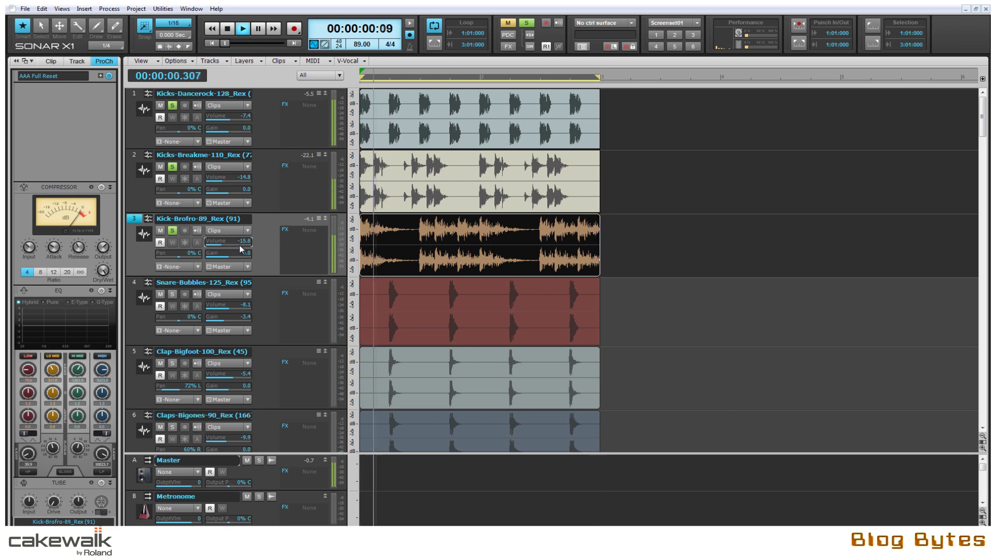
Insert a PC4K Exp / Gate module in the Kick-Brofro-89 track's ProChannel and move it above the compressor
right_click(61, 131)
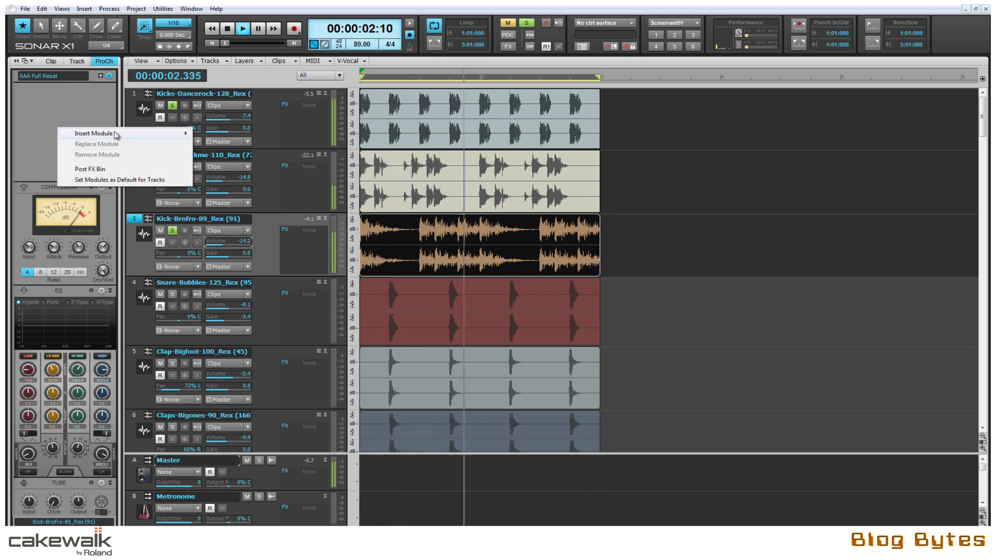
mouse_move(156, 134)
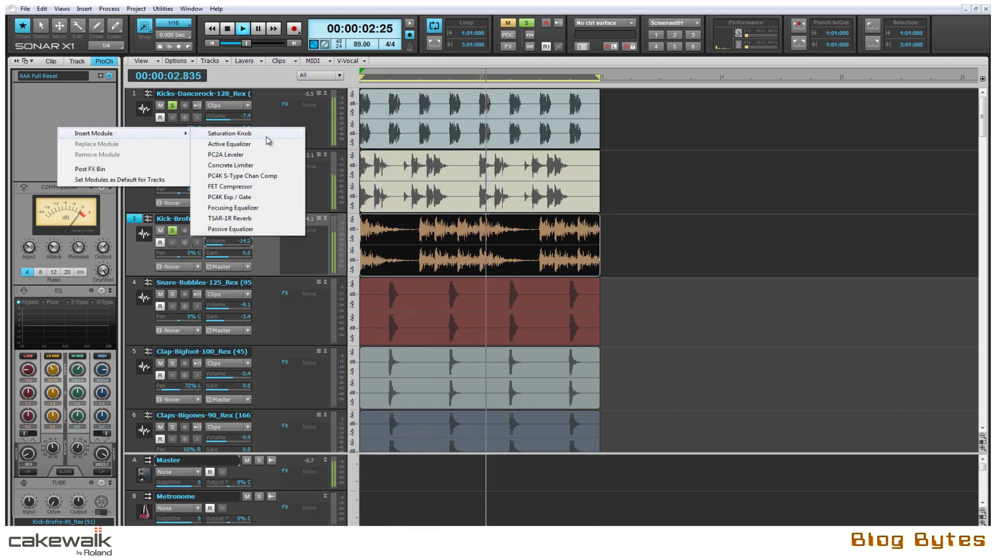
click(257, 197)
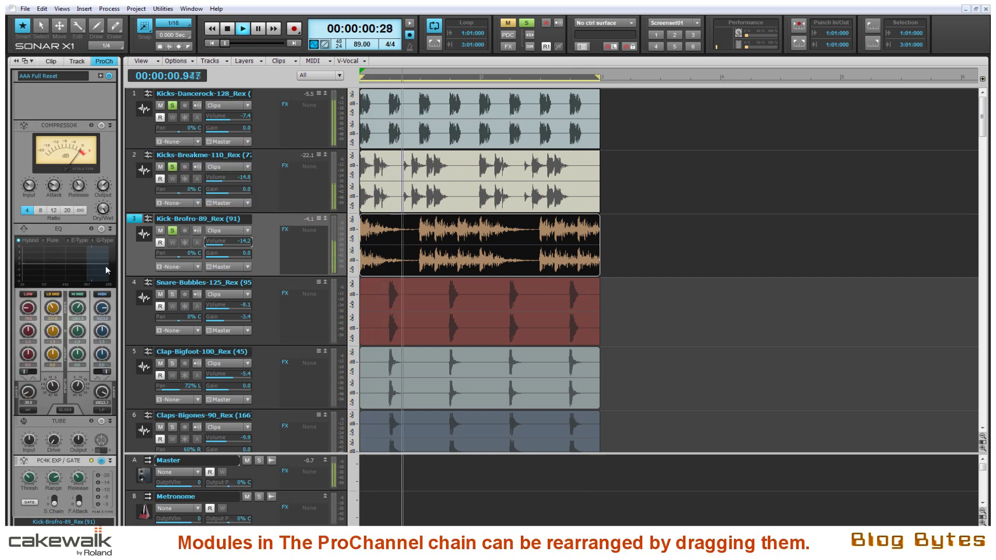
drag(60, 465, 39, 129)
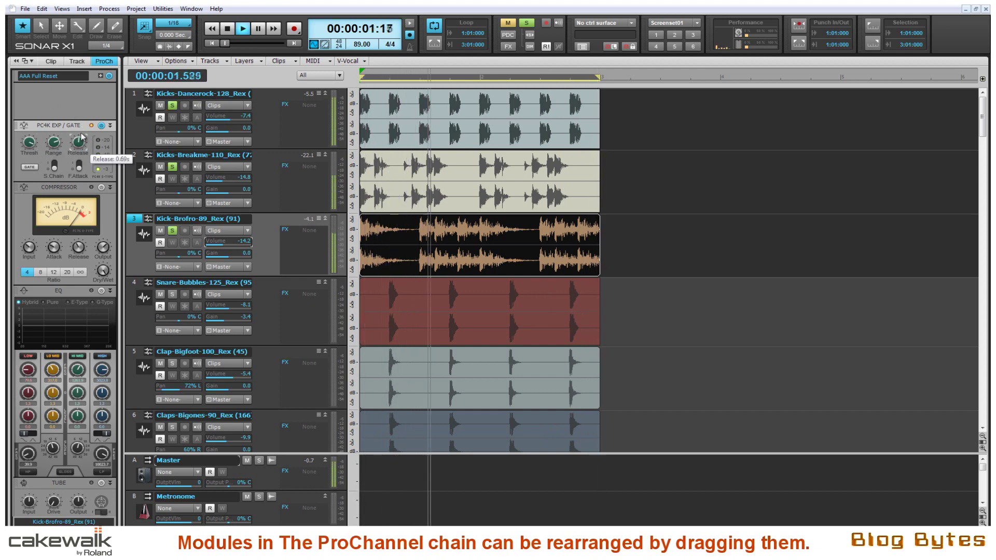
Enable the compressor on the Kick-Brofro-89 track, raise its input and set its output to about -3.4 dB
click(101, 188)
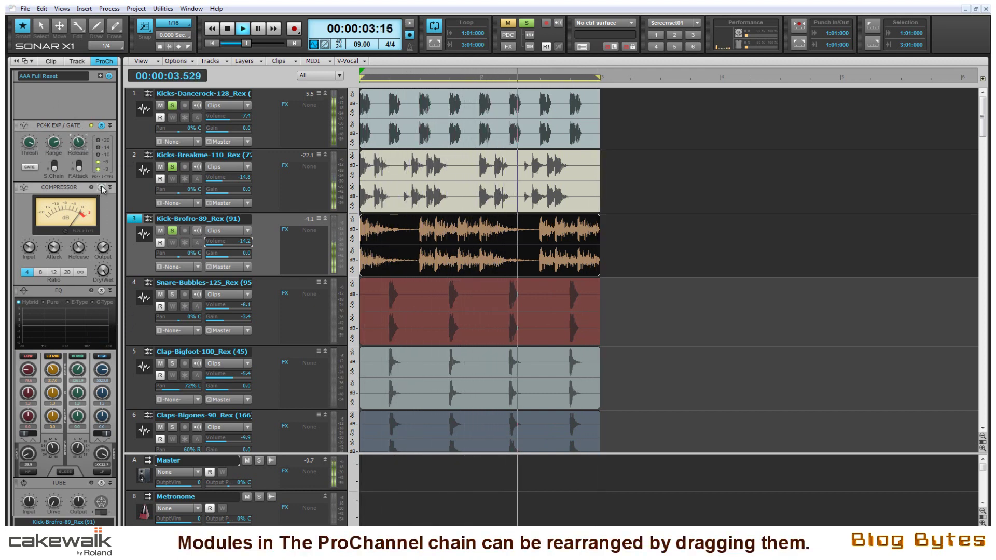
drag(28, 248, 27, 244)
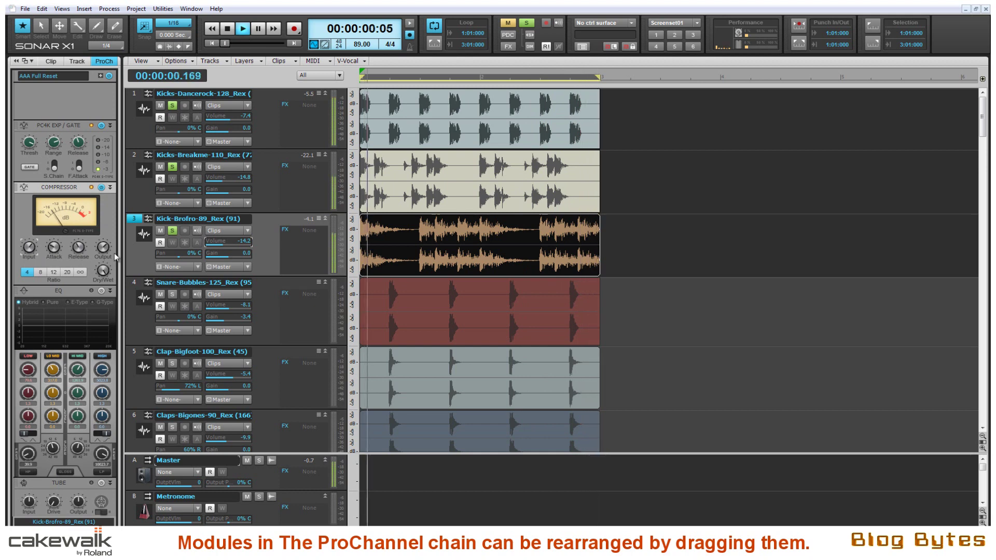
scroll(108, 253, down, 3)
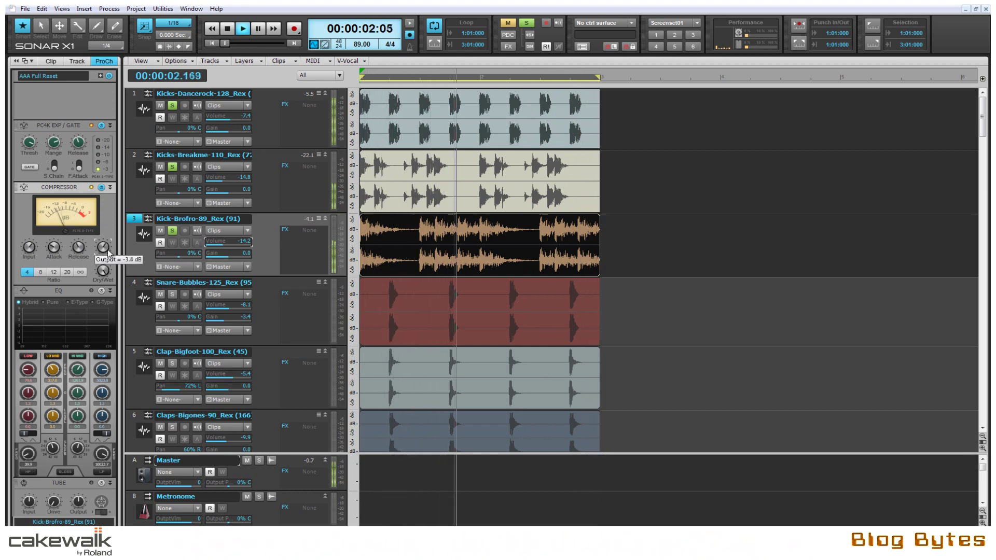
Enable the Kick-Brofro-89 track's EQ with a raised high-pass cutoff and a low-mid boost, and switch on its tube module
click(102, 291)
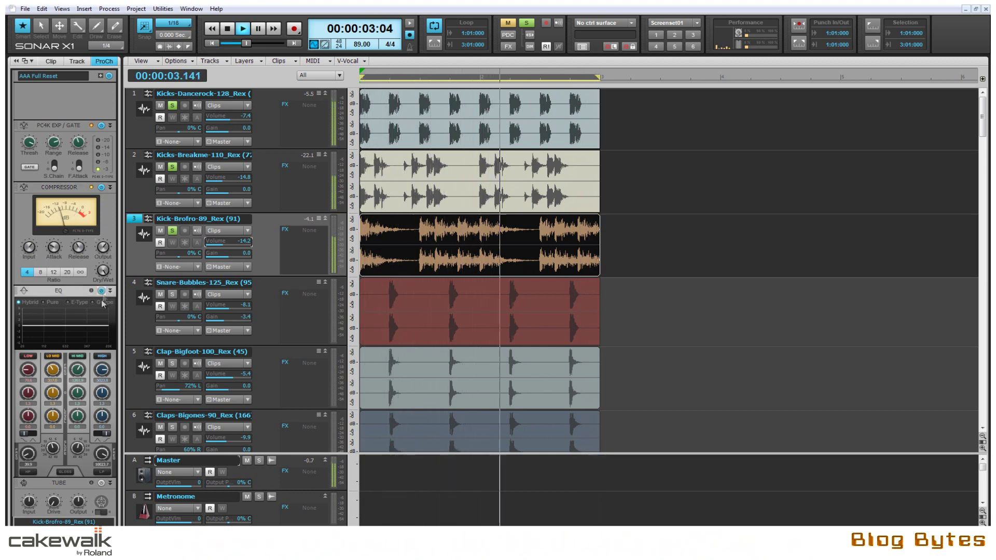
click(29, 473)
scroll(28, 458, up, 3)
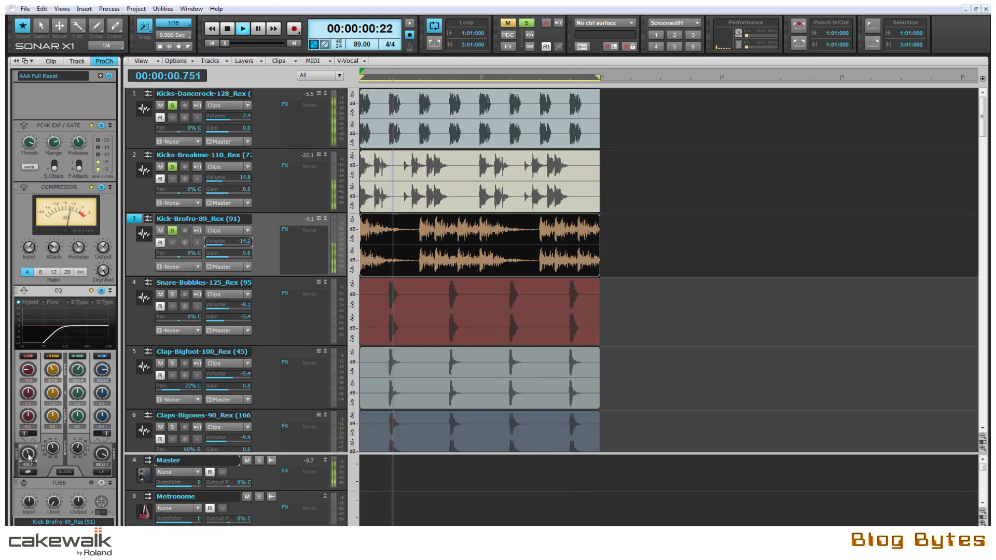
scroll(64, 415, up, 10)
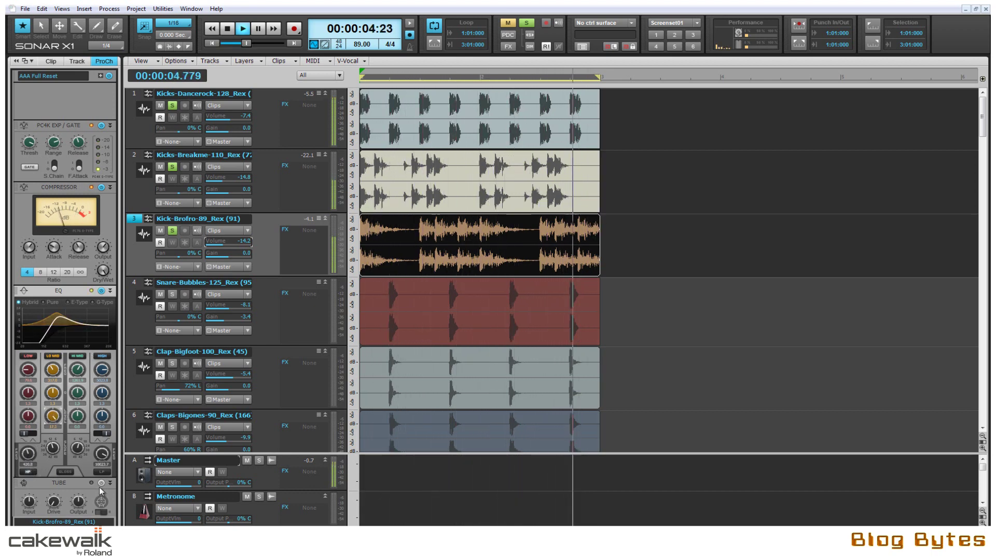
click(101, 483)
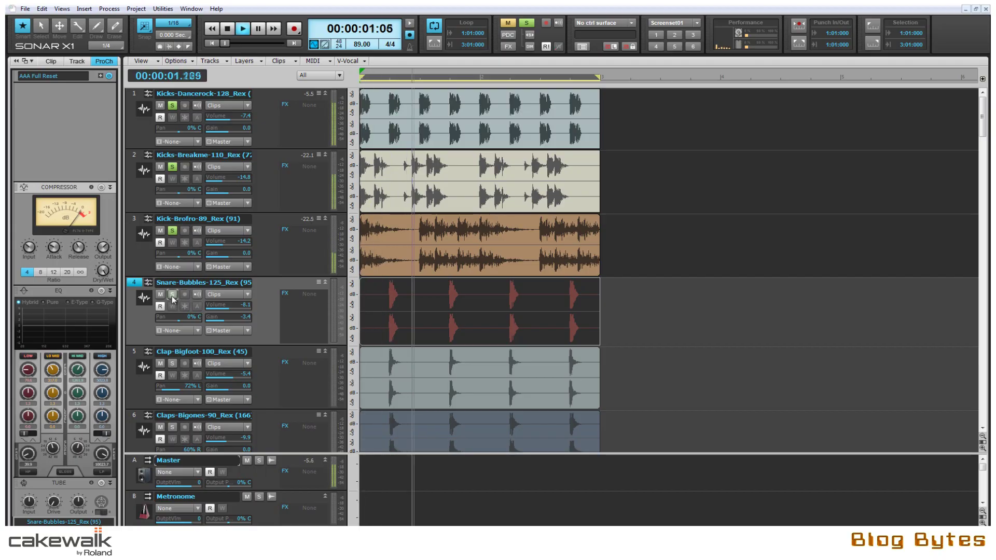
Solo the Snare-Bubbles-125 track and select it
click(173, 296)
click(136, 283)
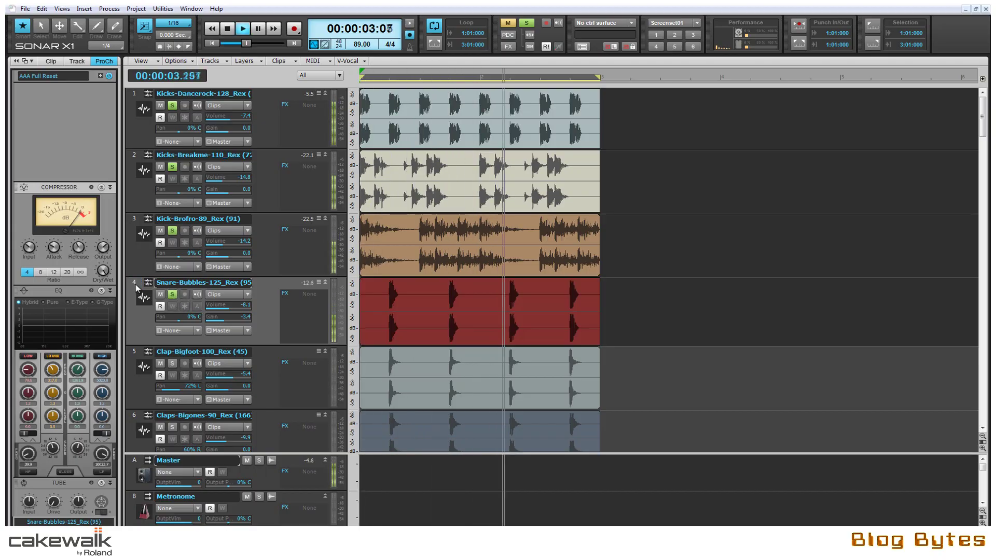
click(136, 283)
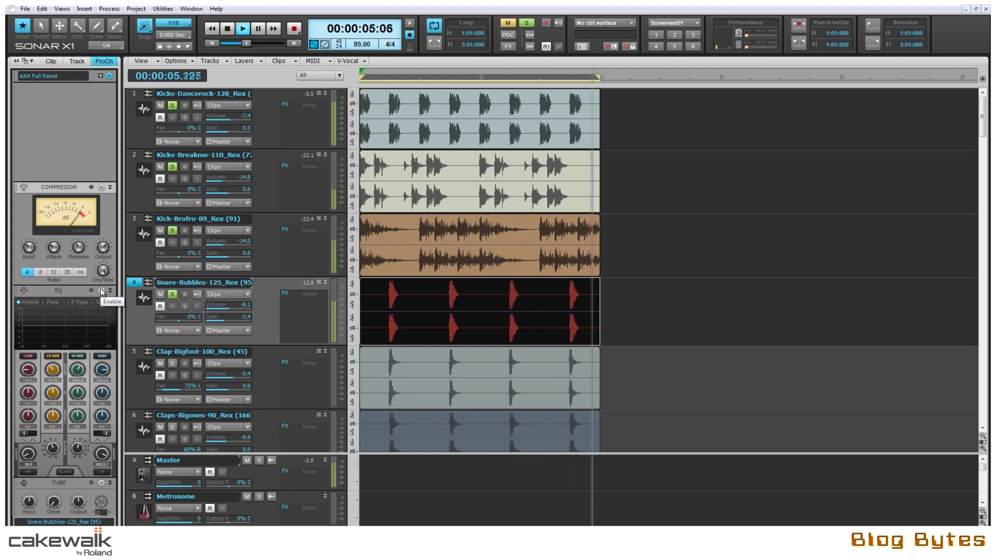
Enable the E-Type EQ on the Snare-Bubbles-125 track and boost its high-mid and high bands
click(101, 290)
drag(77, 418, 77, 405)
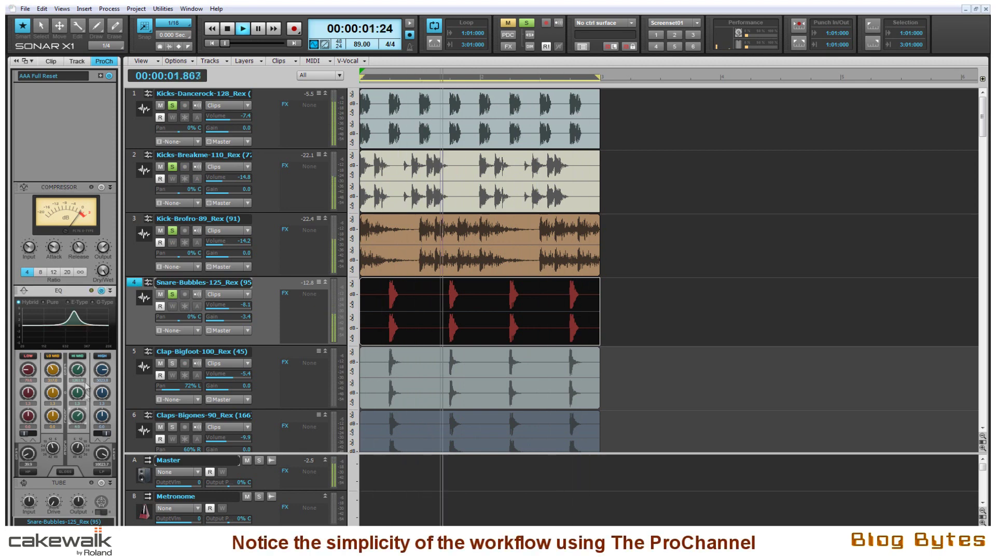
click(68, 301)
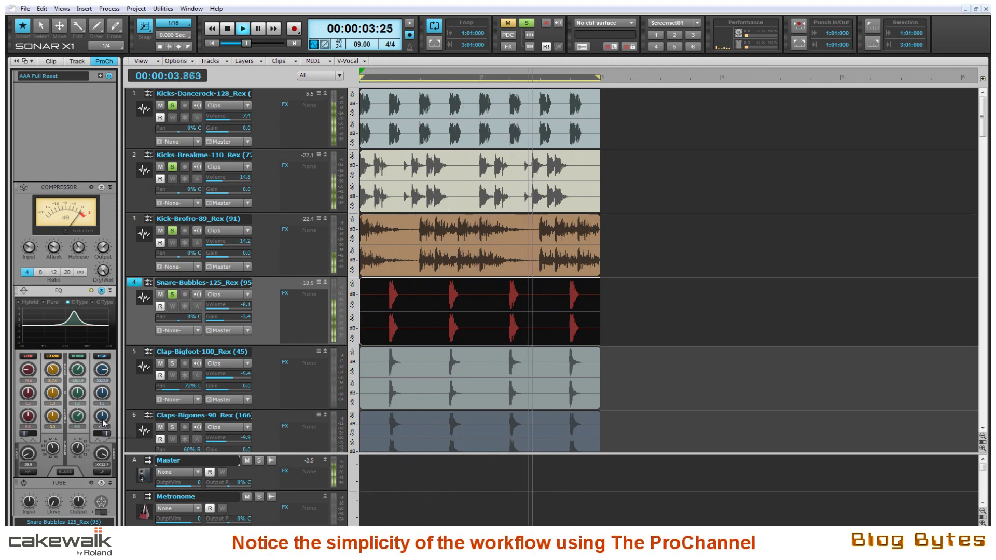
drag(103, 425, 103, 419)
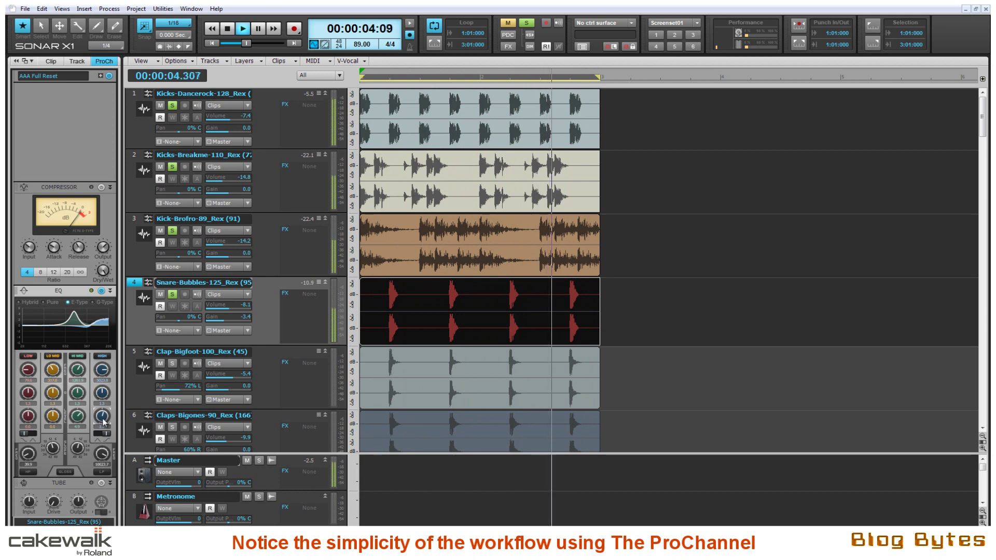
Enable the compressor on the Snare-Bubbles-125 track, raise its input to about 17 dB and adjust its attack
click(101, 187)
drag(29, 247, 28, 239)
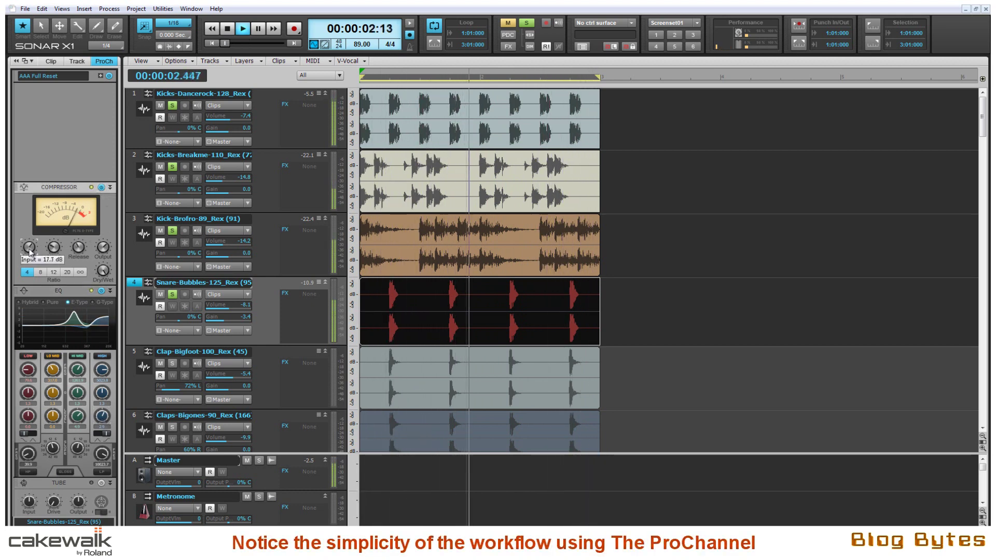
scroll(56, 251, down, 1)
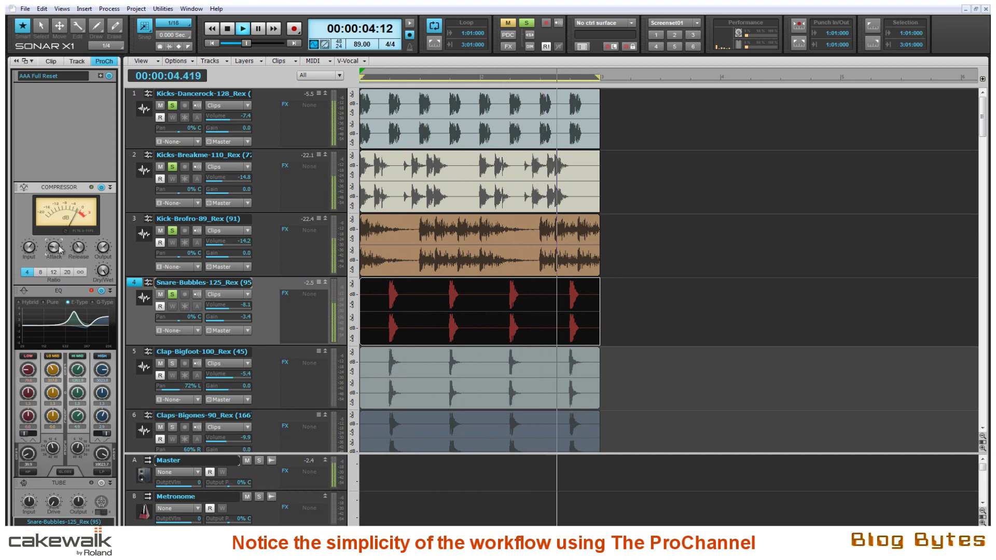
mouse_move(102, 250)
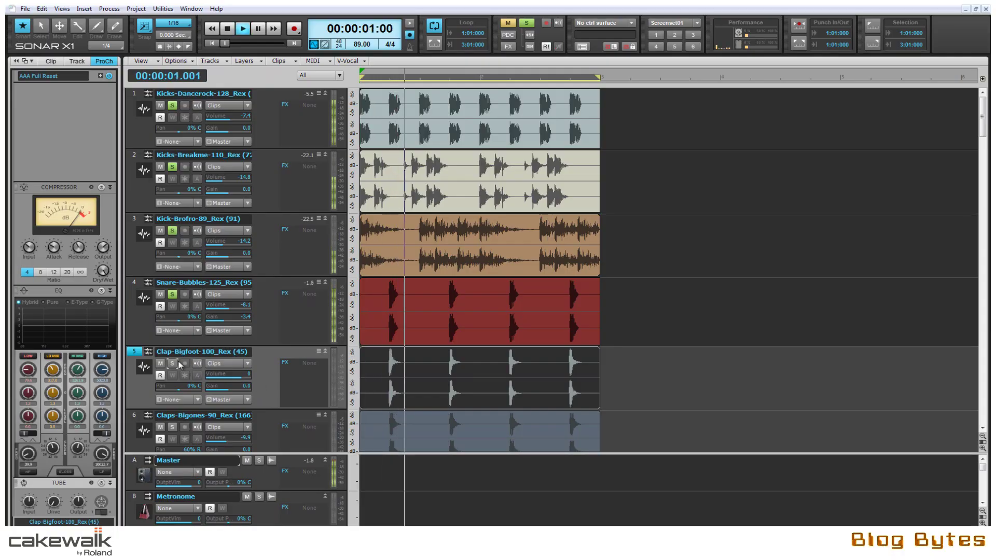
Add the Clap-Bigfoot-100 track to the soloed mix at about -12.2 volume, with its clip shifted slightly later
click(174, 364)
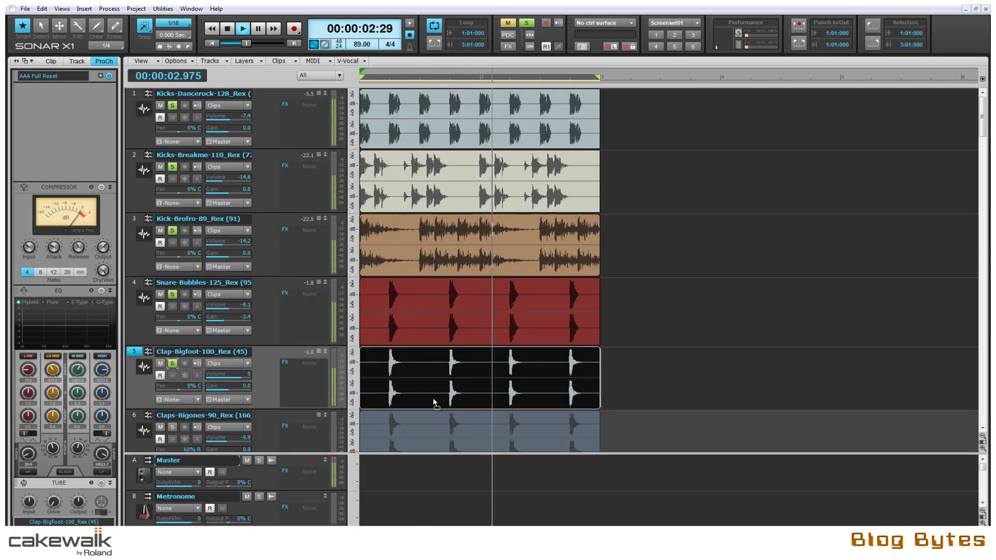
drag(434, 402, 441, 401)
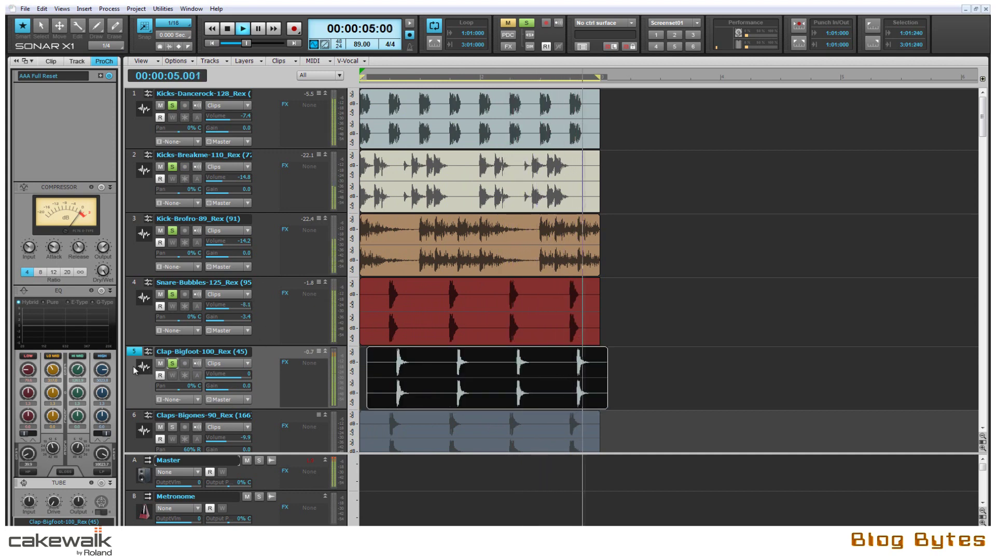
drag(242, 378, 235, 383)
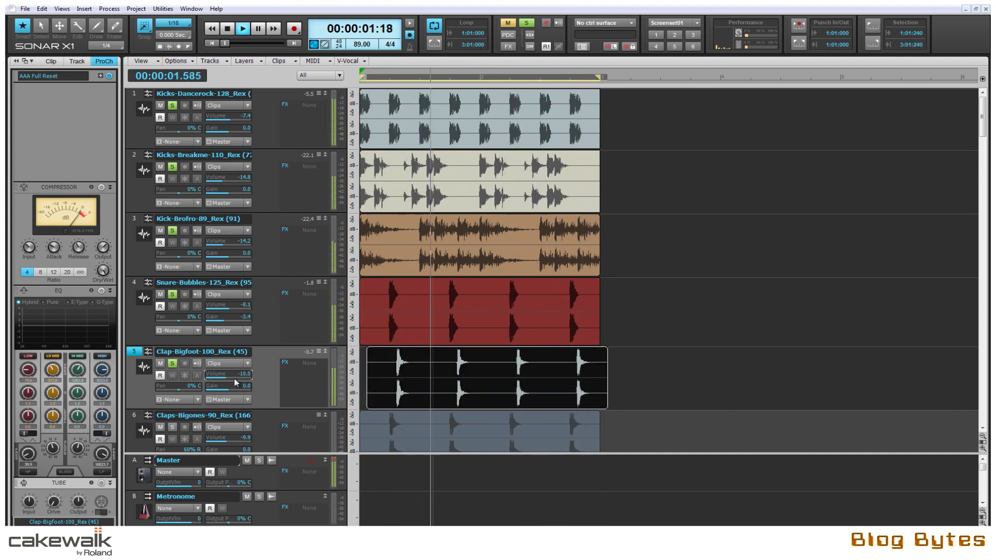
Replace the Clap-Bigfoot-100 track's compressor with the PC4K S-Type Chan Comp and adjust its release and output
right_click(61, 186)
mouse_move(130, 202)
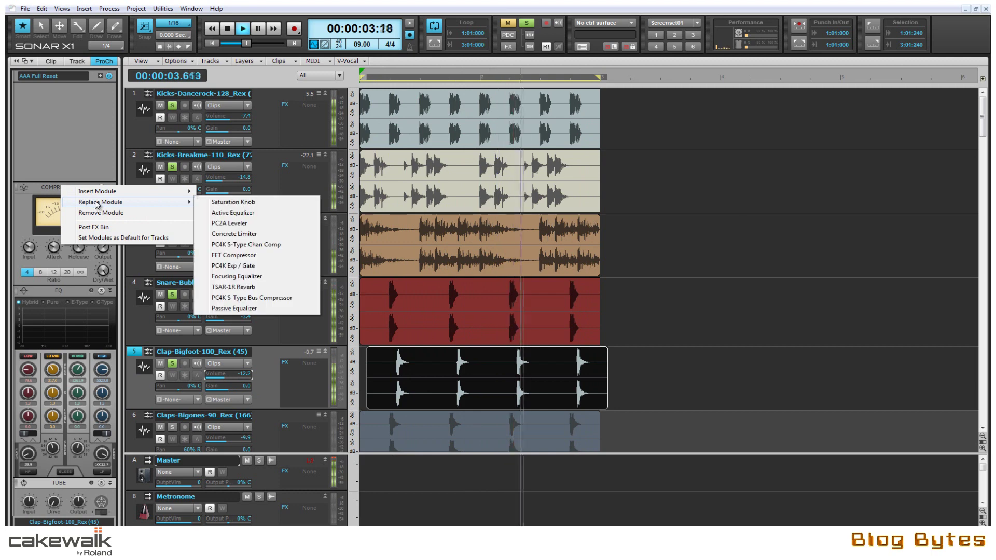
click(231, 245)
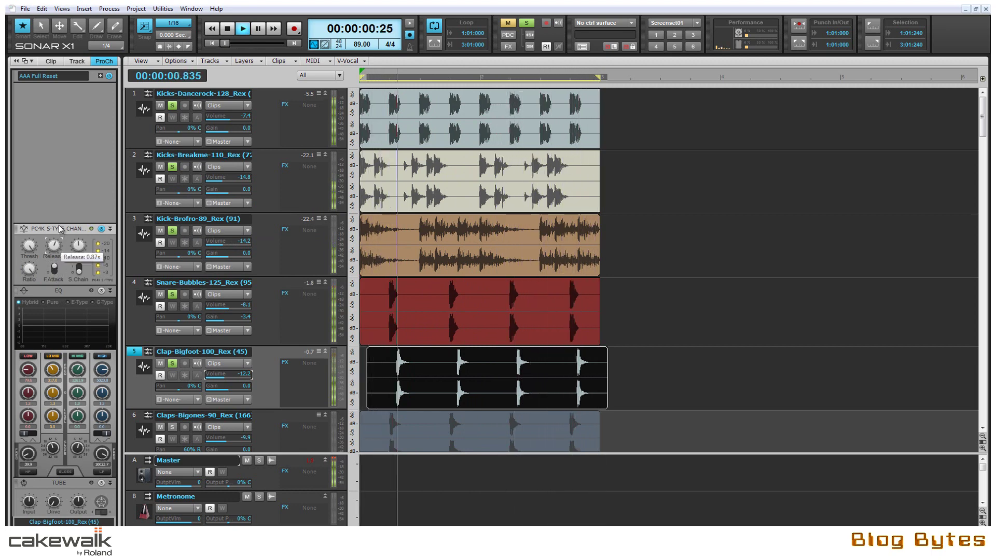
drag(78, 246, 81, 246)
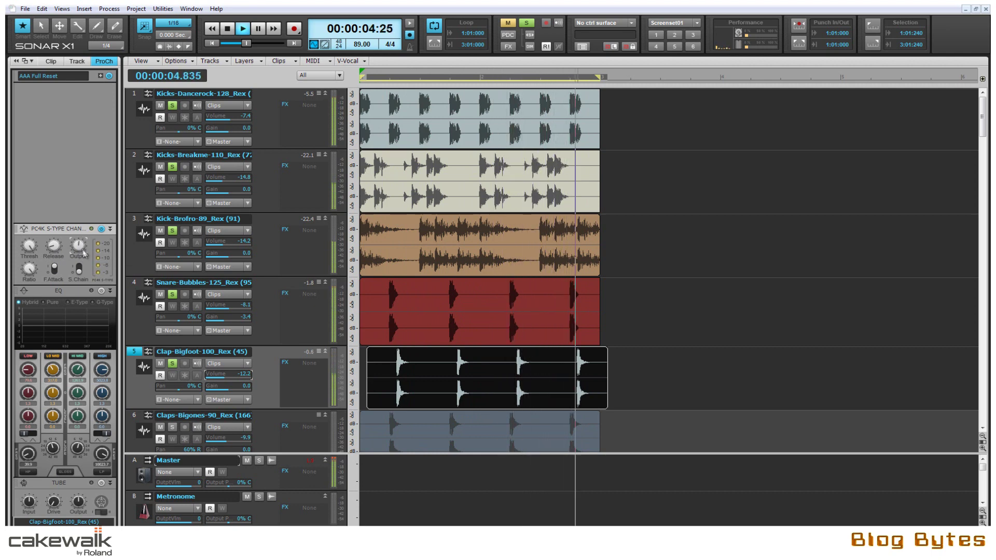
Shape the Clap-Bigfoot-100 track's EQ with high-pass and low-pass filters, a strong low-mid boost and a high-mid cut
click(28, 471)
drag(28, 460, 25, 454)
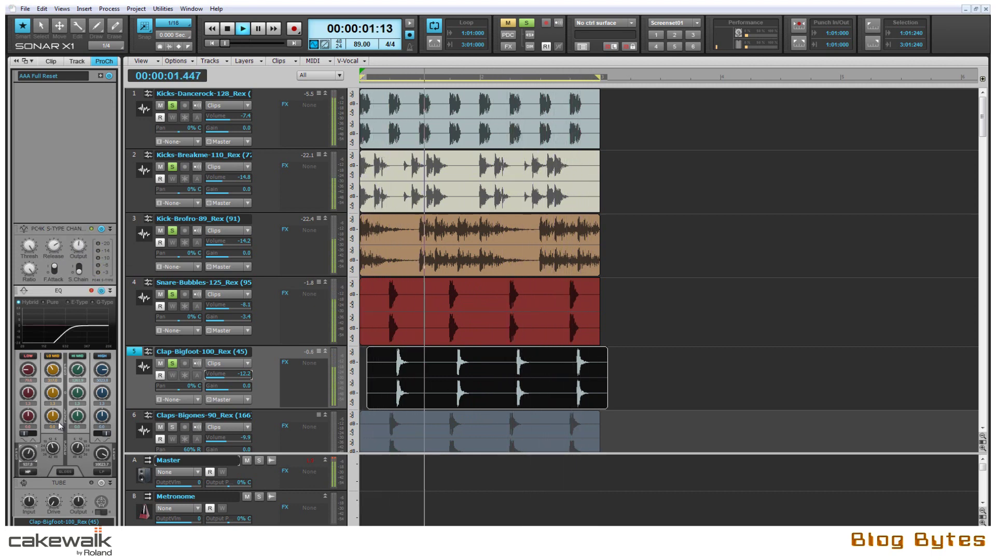
drag(59, 424, 52, 427)
drag(52, 375, 52, 369)
drag(54, 419, 56, 399)
click(106, 472)
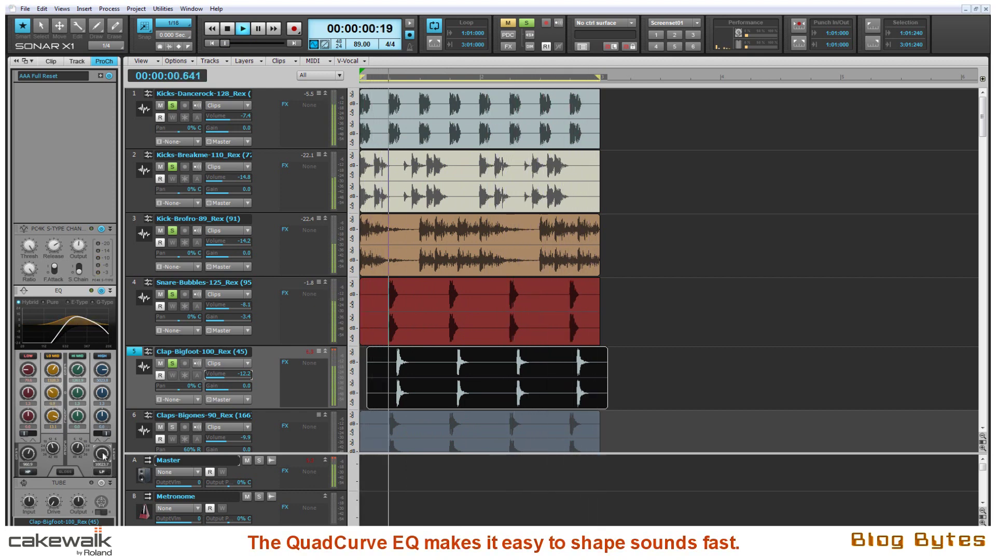
drag(102, 449, 102, 452)
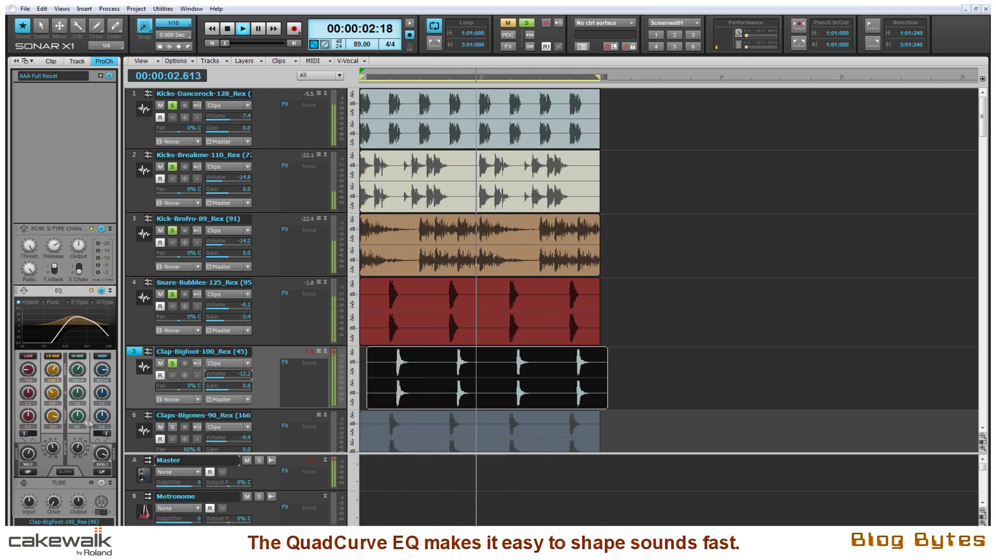
drag(80, 421, 81, 436)
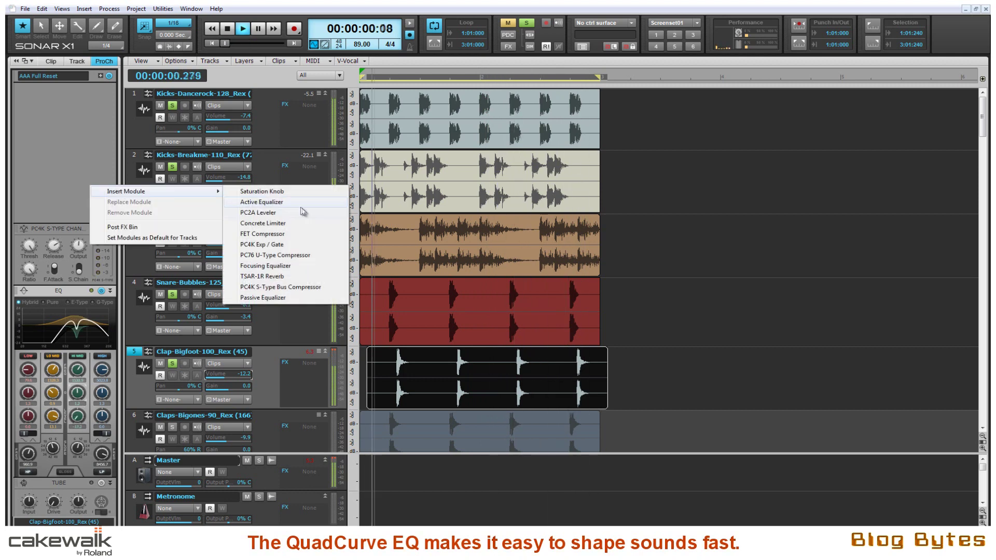
Insert a Saturation Knob module at the head of the Clap-Bigfoot-100 track's chain and pan the track 75% left
click(275, 192)
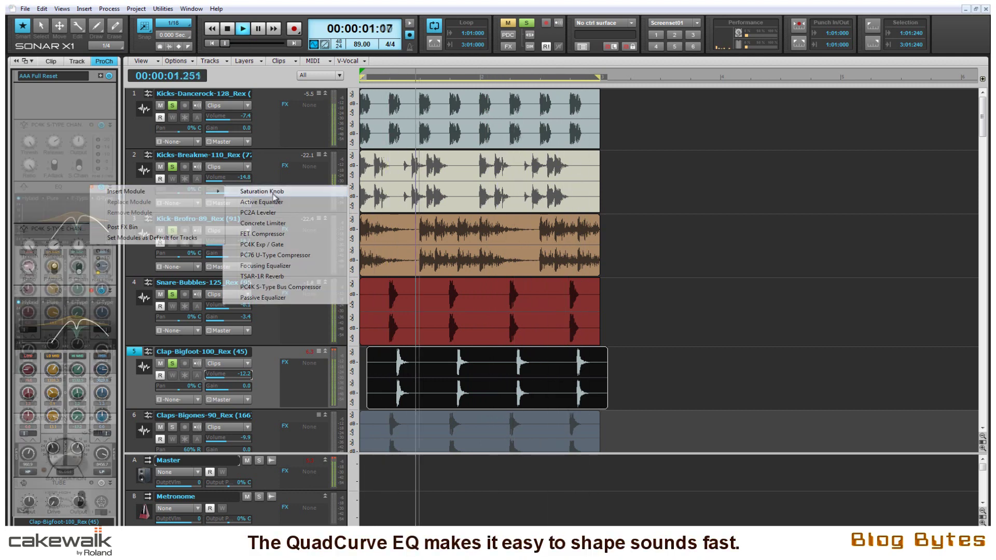
drag(62, 421, 66, 130)
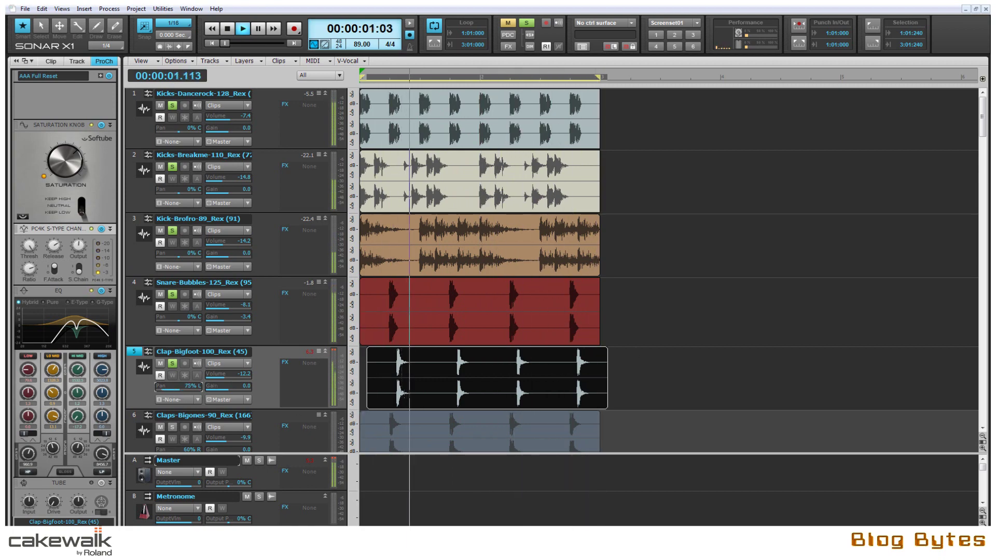
Solo the Claps-Bigones-90 track and select it
scroll(156, 387, down, 2)
click(150, 296)
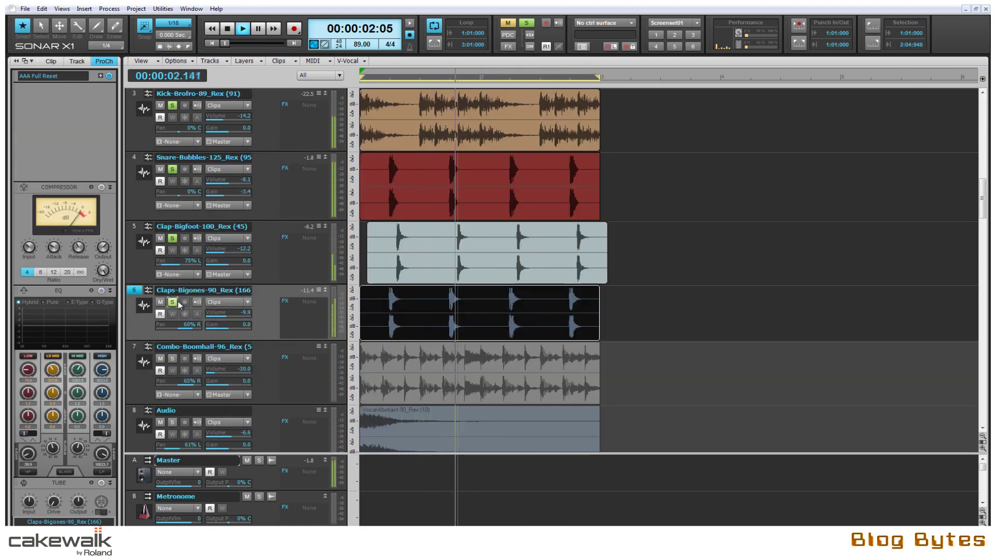
click(134, 292)
click(136, 291)
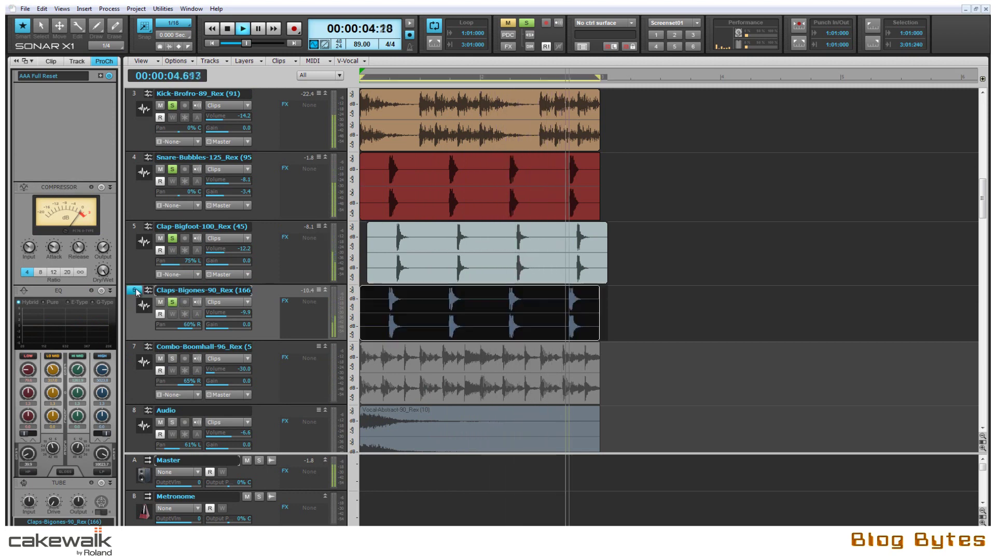
Replace the Claps-Bigones-90 track's compressor with the PC4K S-Type Chan Comp and adjust its threshold, release and output
right_click(54, 189)
mouse_move(113, 209)
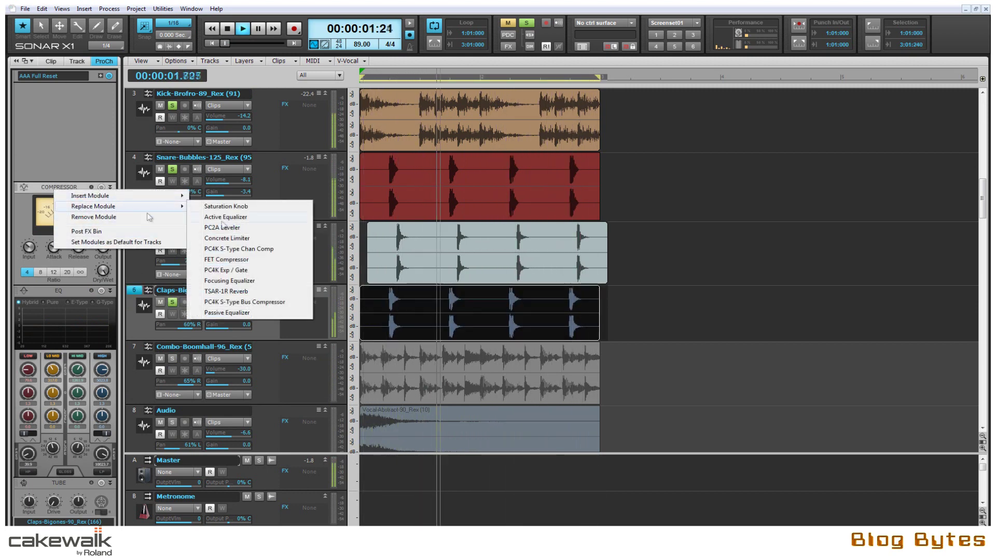
click(238, 249)
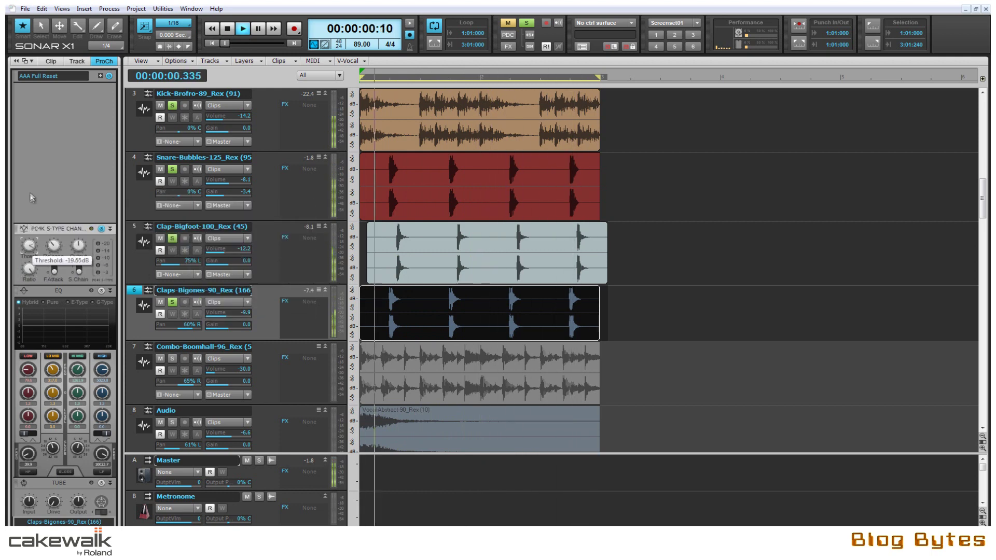
drag(48, 244, 64, 209)
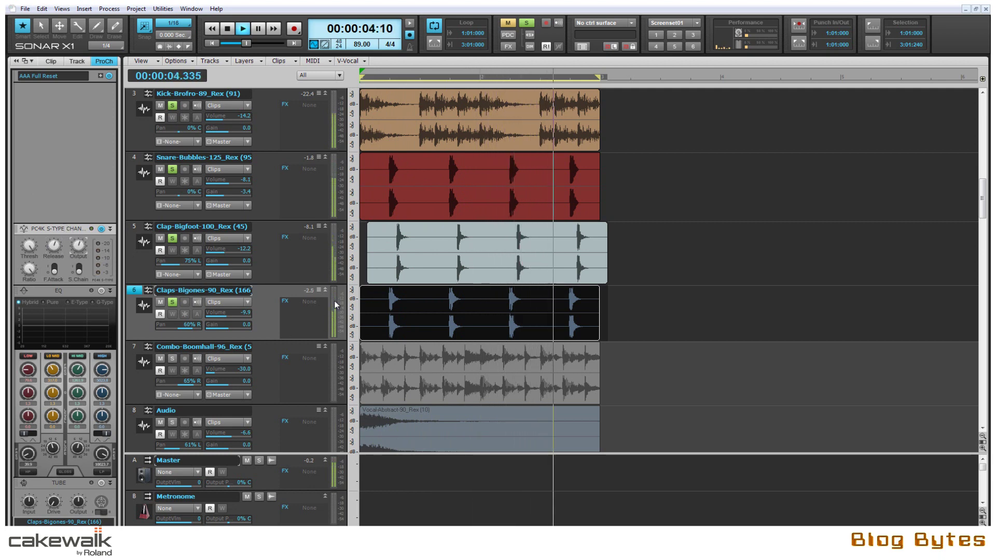
Shift the Claps-Bigones-90 clip slightly later on the timeline and pan the track about 51% right
drag(411, 320, 425, 327)
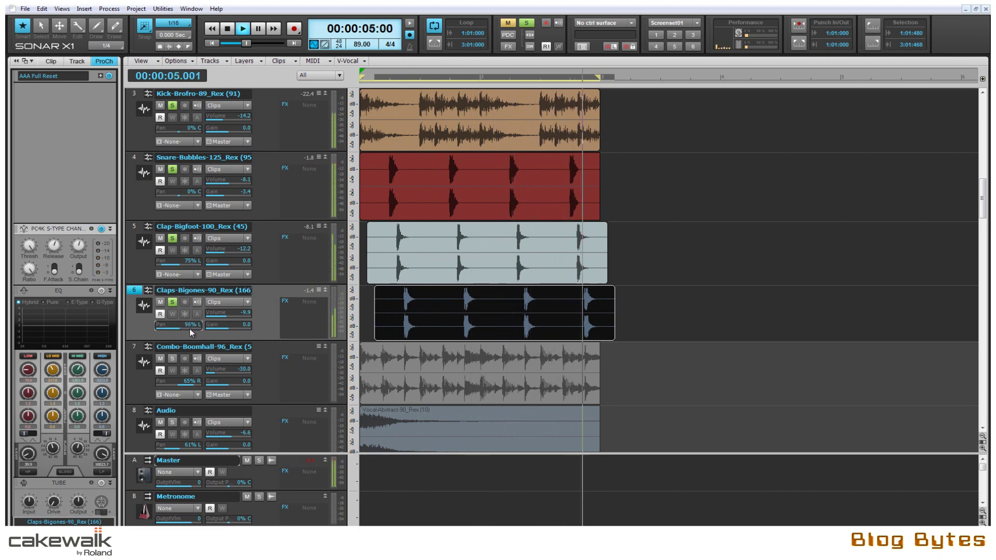
drag(189, 328, 203, 338)
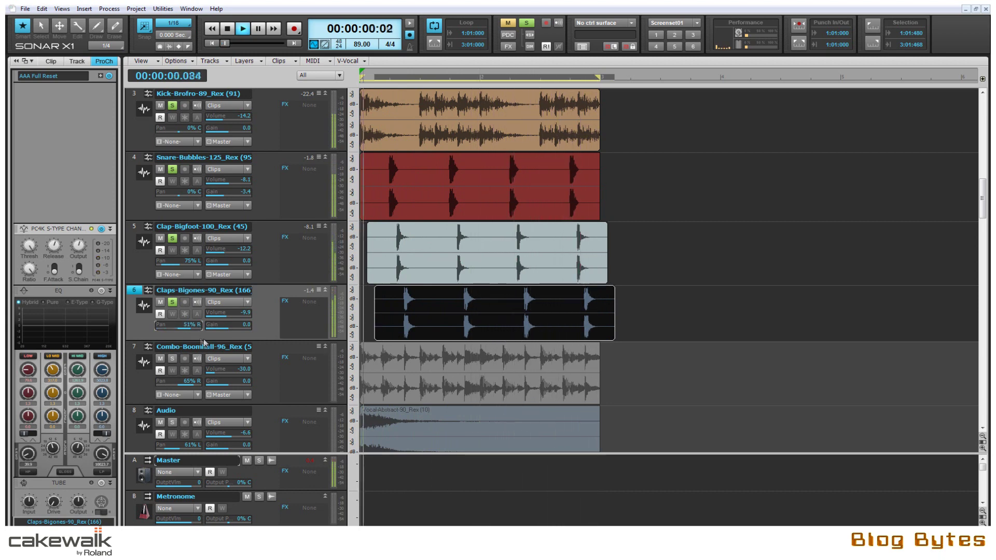
Enable the Claps-Bigones-90 track's EQ with a raised high-pass cutoff at a 12 dB slope and boosted low-mid and high-mid bands
click(101, 291)
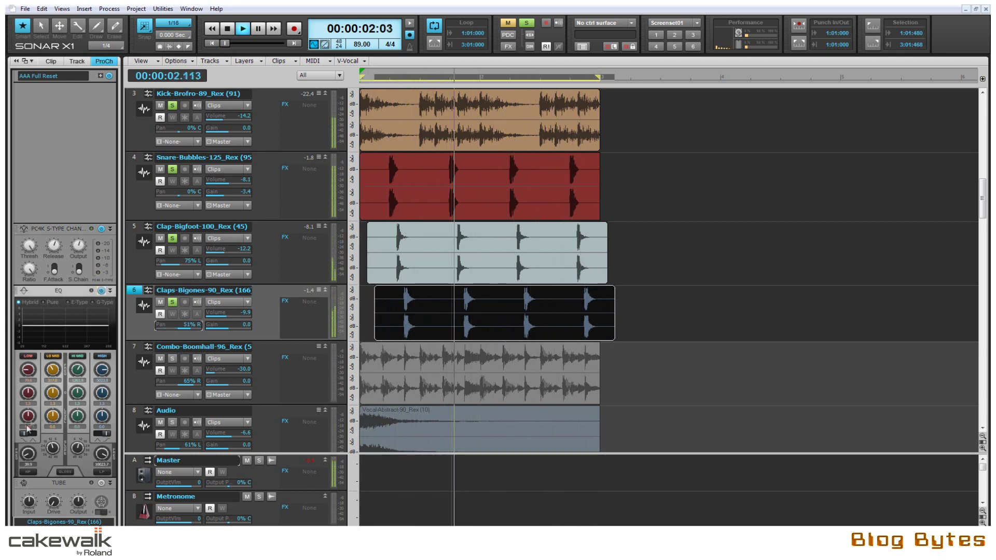
click(30, 472)
drag(29, 462, 55, 453)
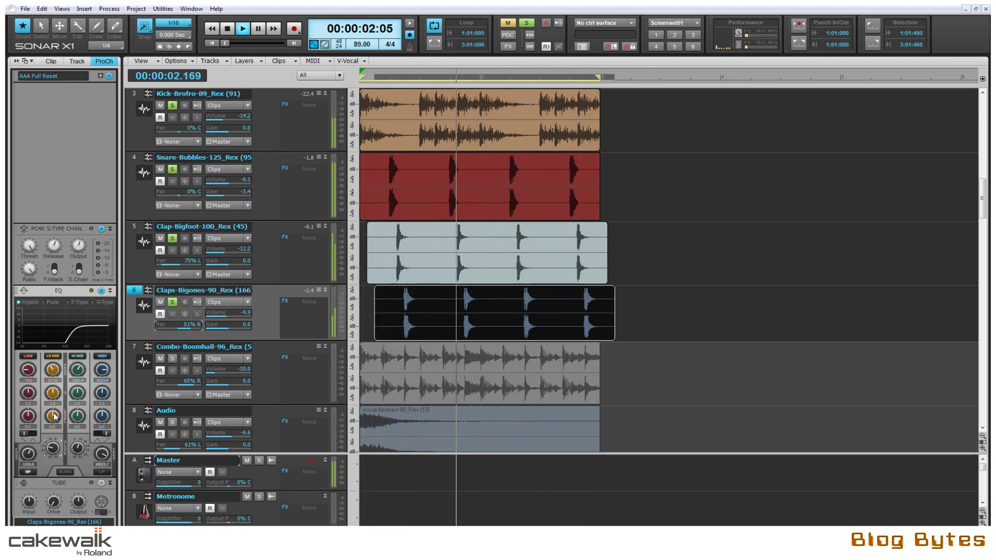
drag(54, 416, 76, 417)
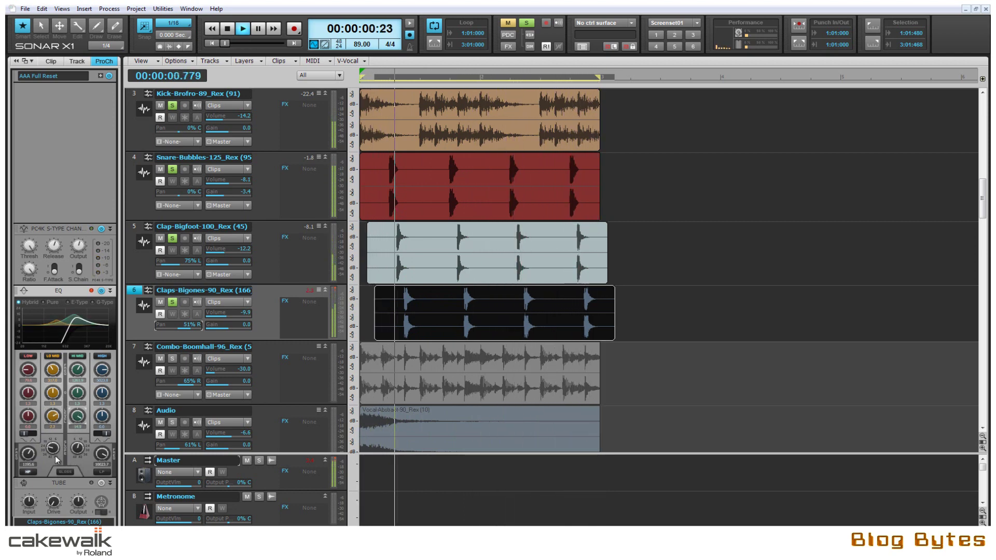
mouse_move(54, 451)
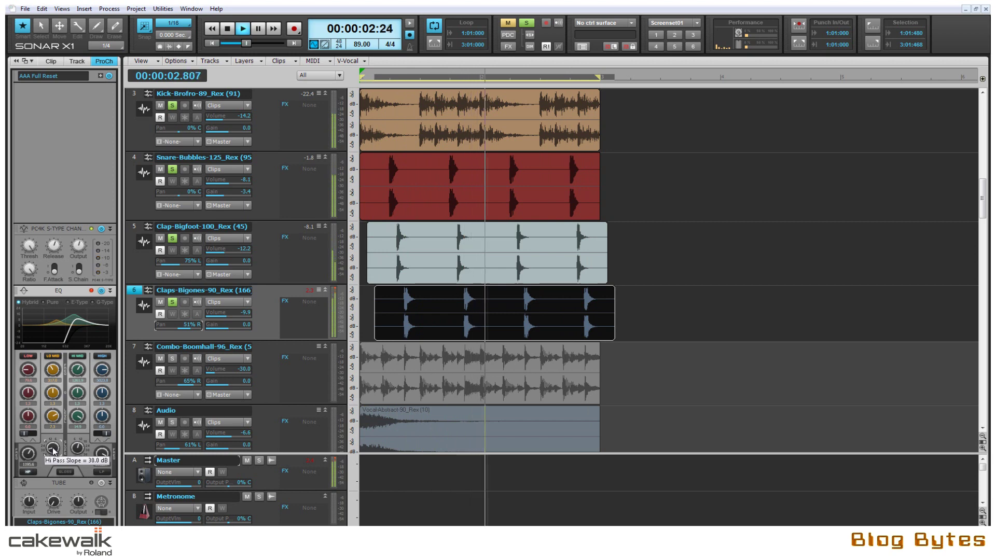
scroll(54, 451, down, 3)
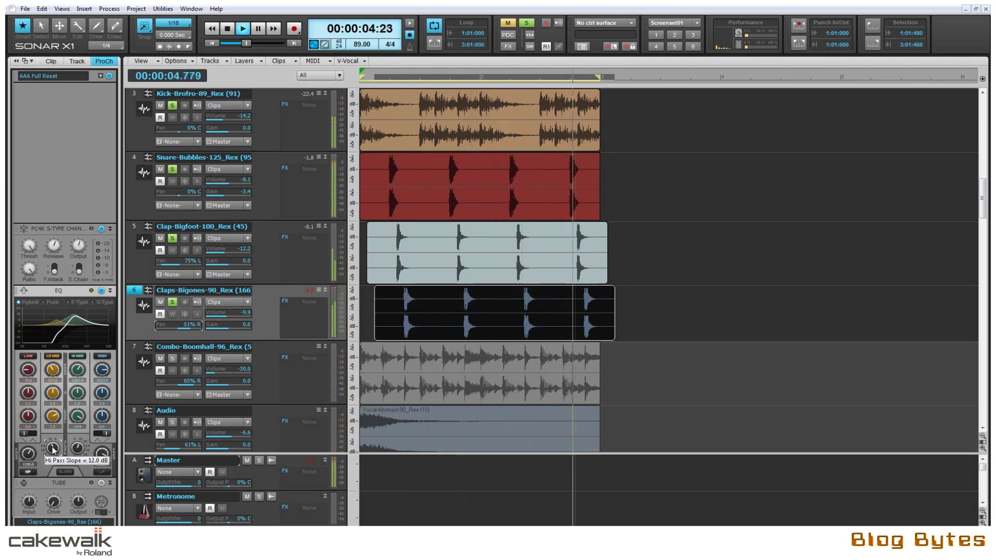
Split individual hits out of both clap clips and move them slightly earlier to vary the clap rhythm
click(528, 312)
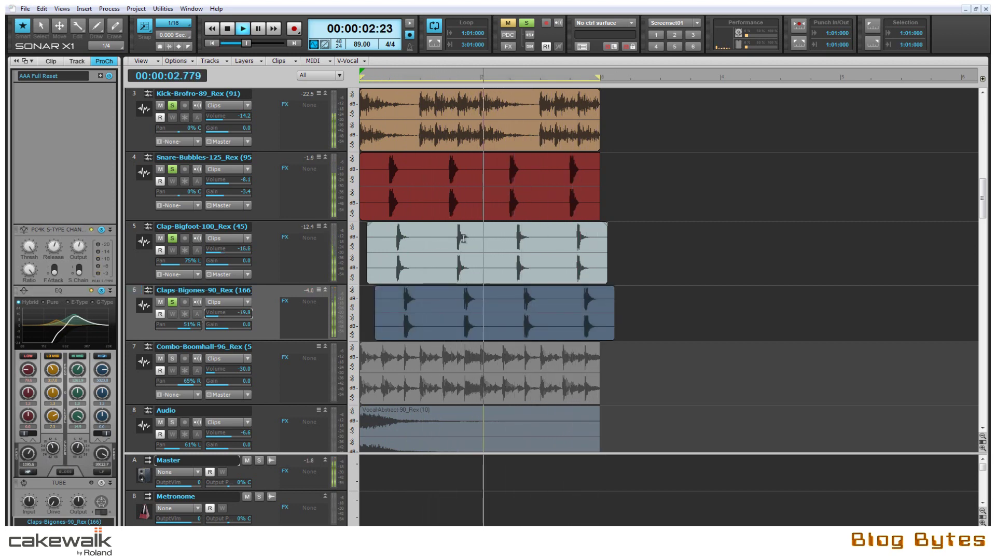
mouse_move(457, 239)
mouse_down()
mouse_move(481, 244)
mouse_move(459, 275)
mouse_up()
drag(464, 310, 456, 333)
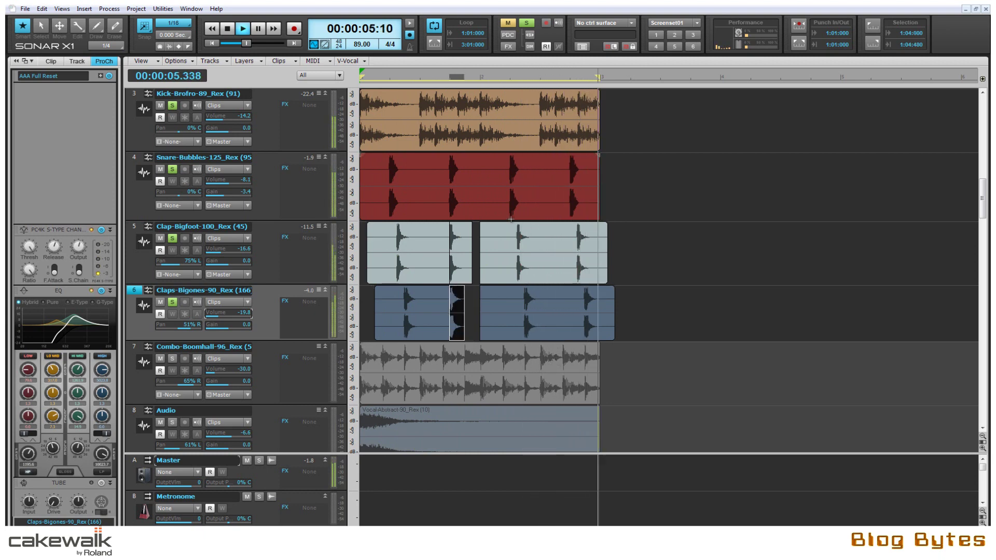
drag(517, 244, 592, 286)
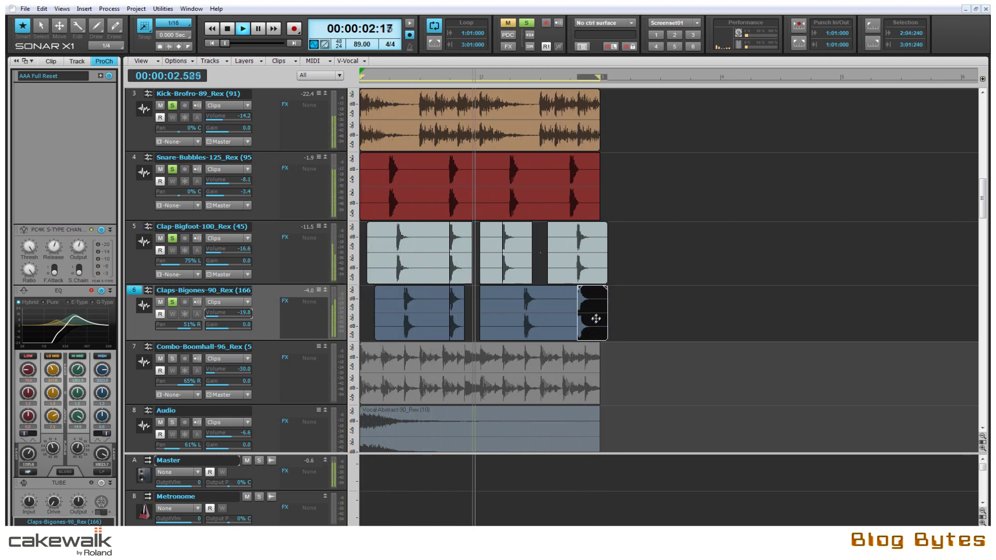
drag(597, 322, 582, 325)
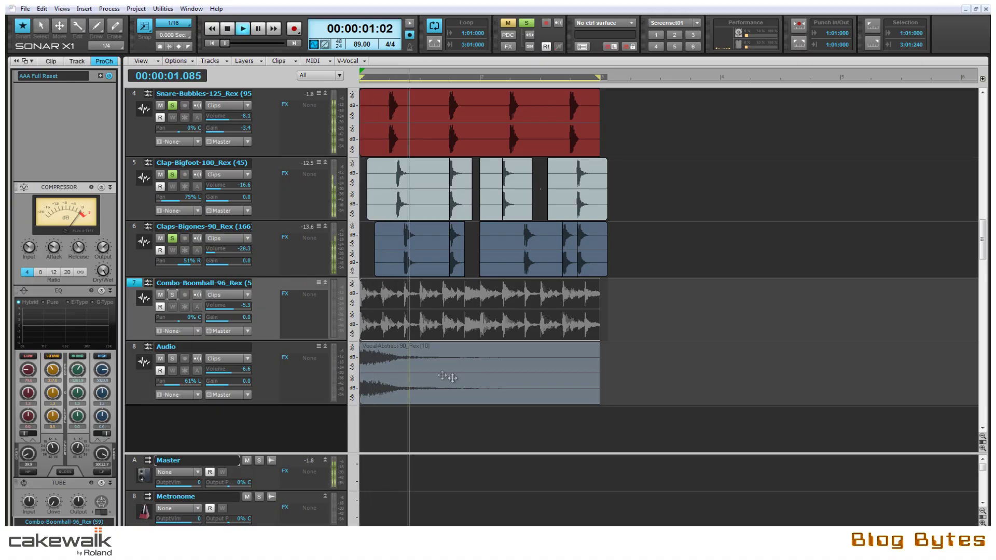
Solo the Combo-Boomhall-96 track and enable its EQ with a strongly raised high-pass cutoff and a high-mid boost
click(173, 294)
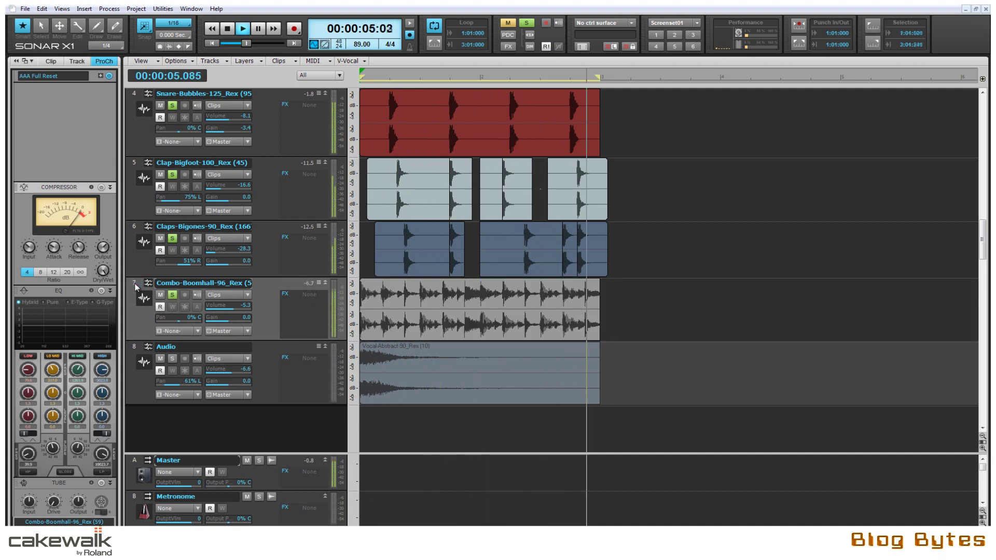
click(101, 290)
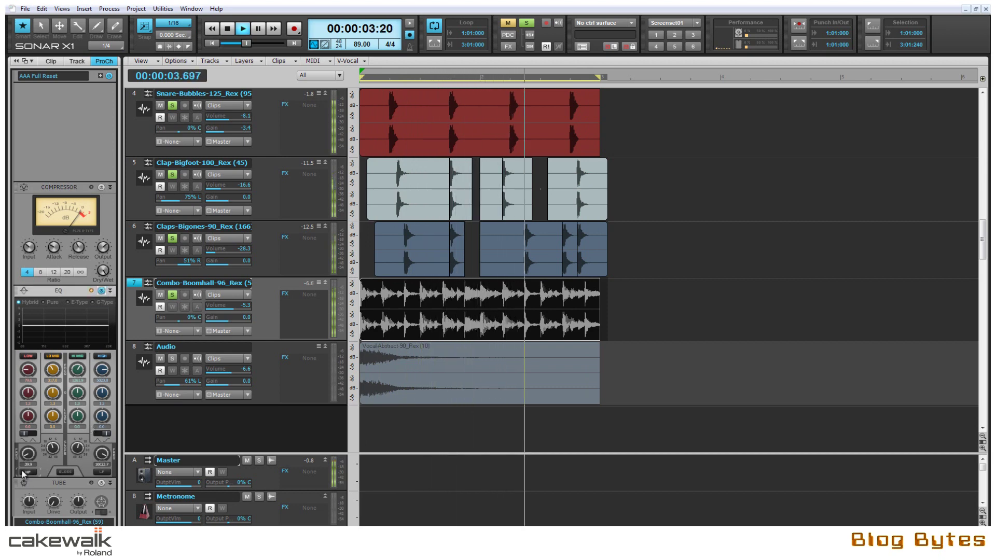
drag(29, 454, 31, 459)
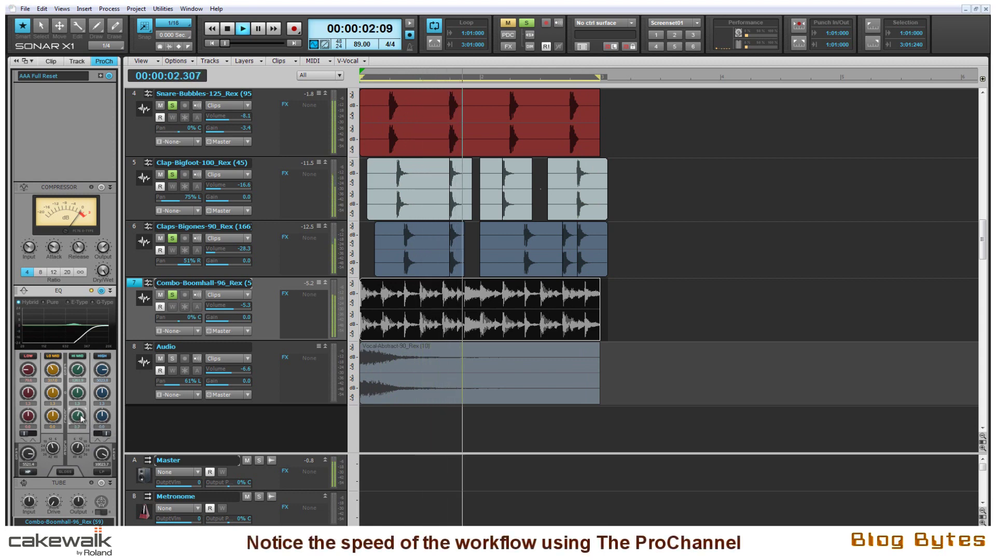
drag(77, 418, 80, 422)
Adjust the Combo-Boomhall-96 track's compressor, set its ratio to 20 and pan the track slightly left
drag(54, 246, 54, 250)
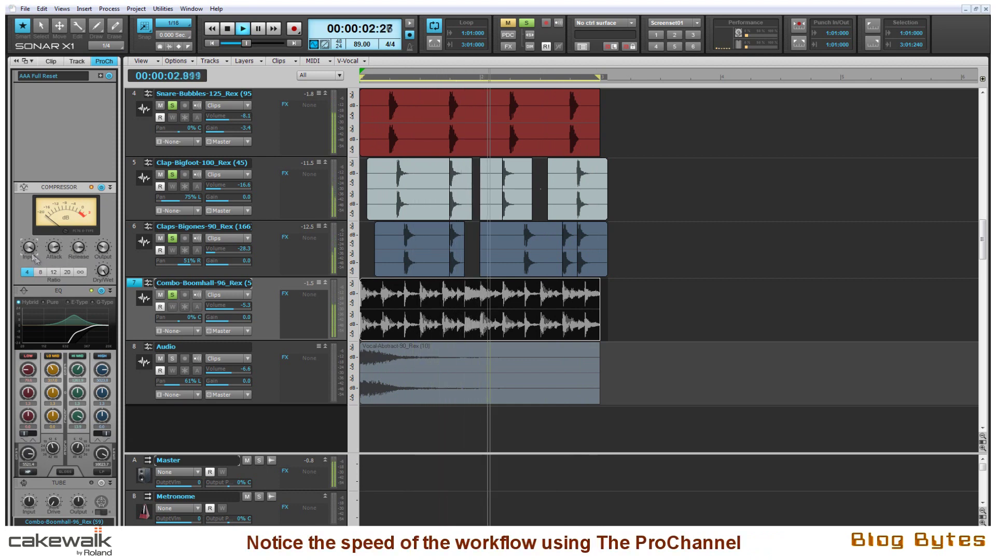
click(67, 271)
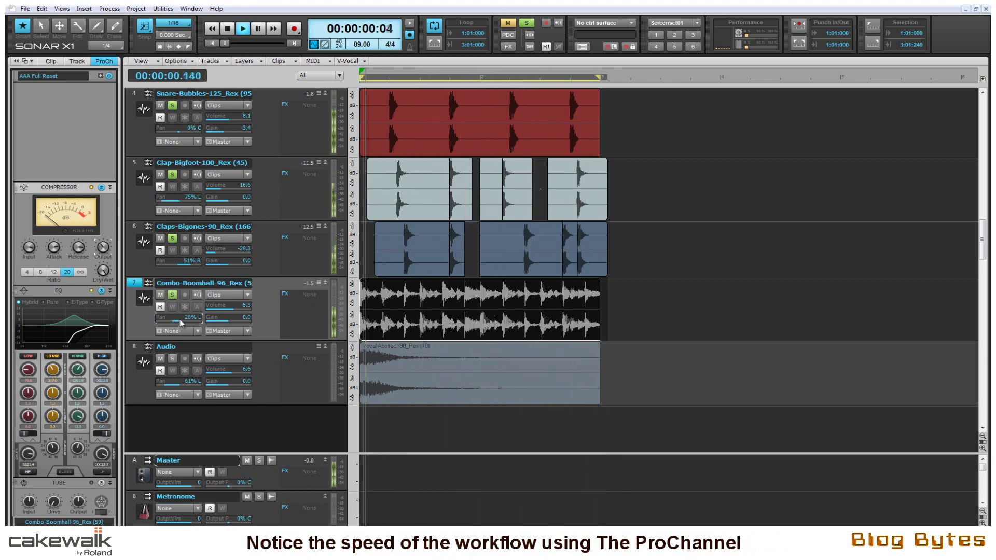
drag(180, 321, 170, 323)
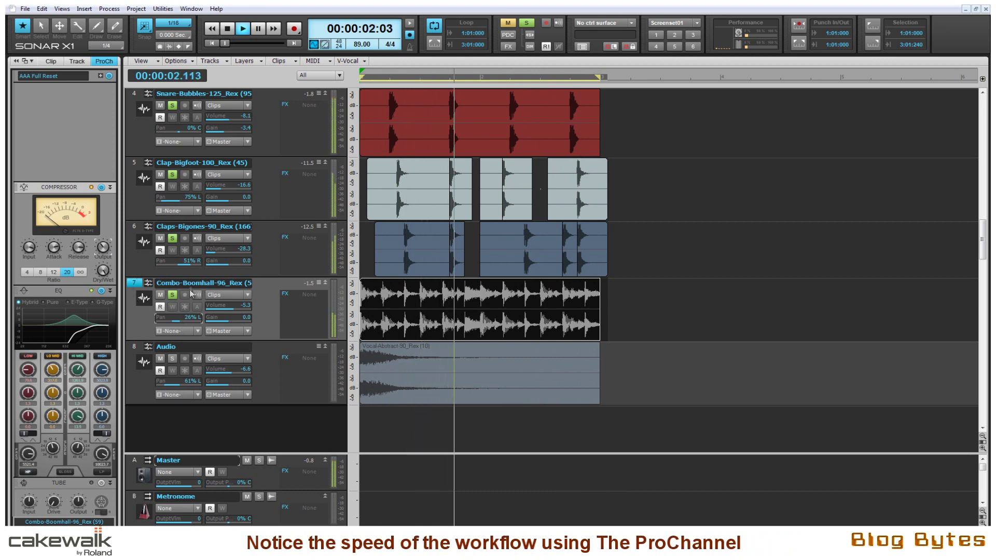
Insert a TSAR-1R Reverb and a Saturation Knob module on the Combo-Boomhall-96 track and move the Saturation Knob after the reverb
right_click(73, 127)
mouse_move(109, 133)
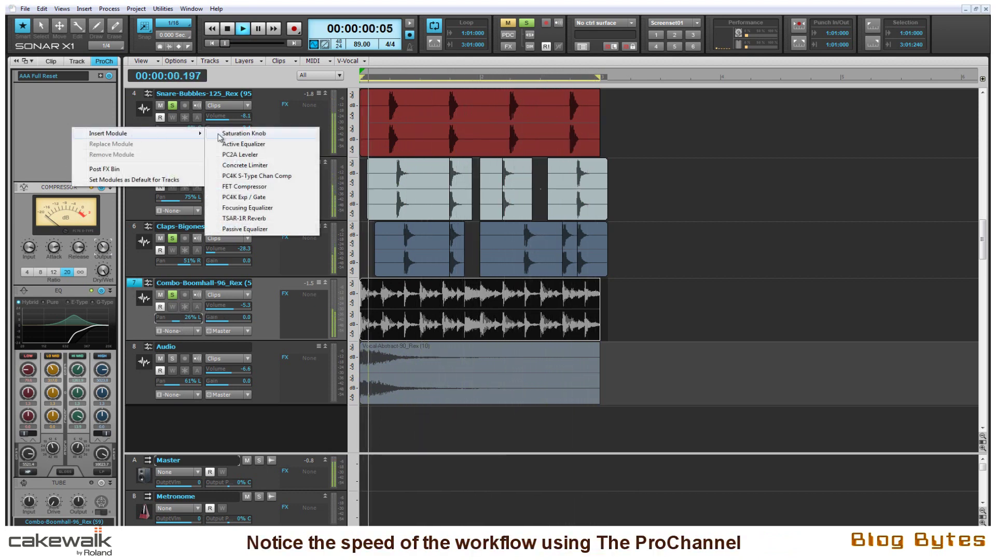
click(244, 219)
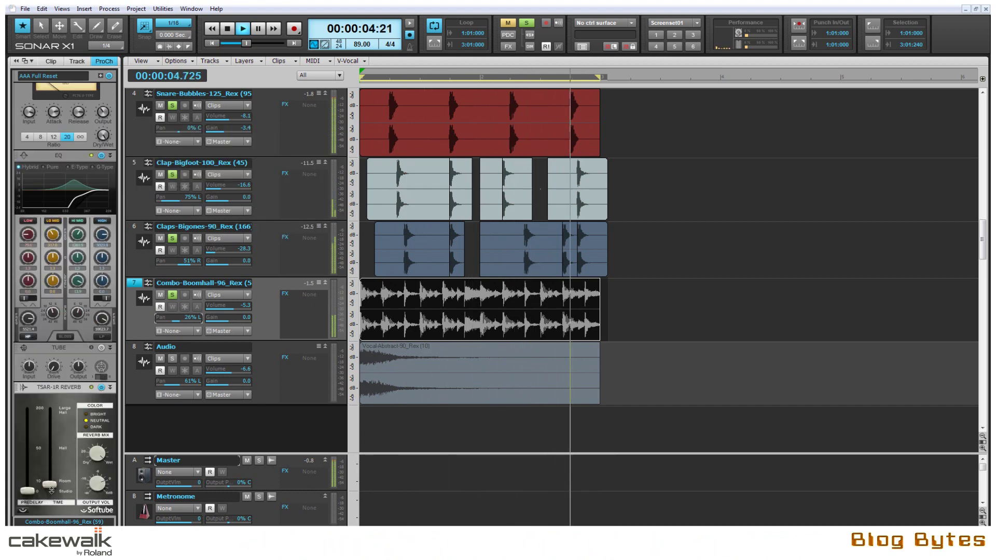
right_click(65, 389)
mouse_move(104, 395)
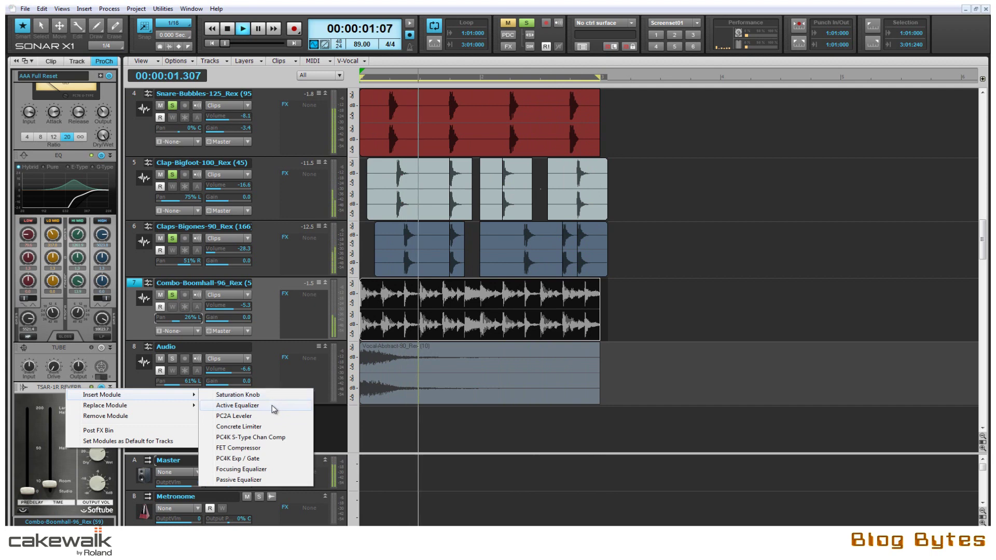
click(272, 397)
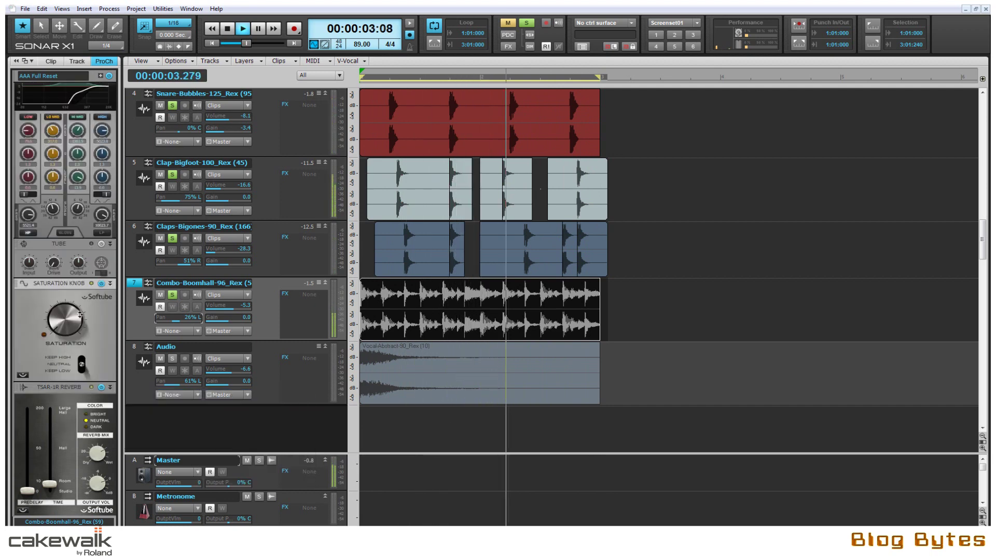
drag(70, 287, 69, 399)
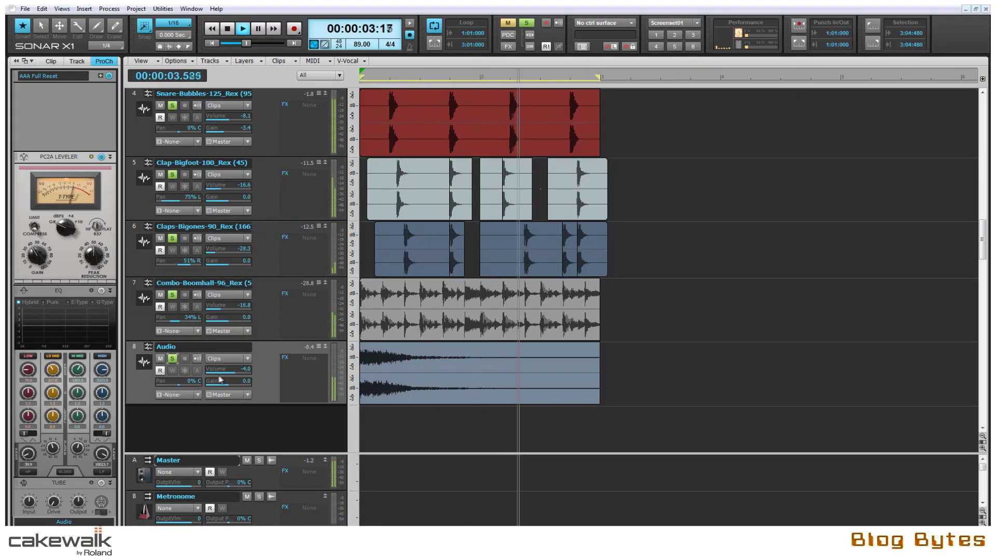
Lower the Audio track's volume to -12.6, adjust its PC2A Leveler gain and enable its G-Type EQ with a high-pass and high-mid boost
drag(231, 373, 231, 376)
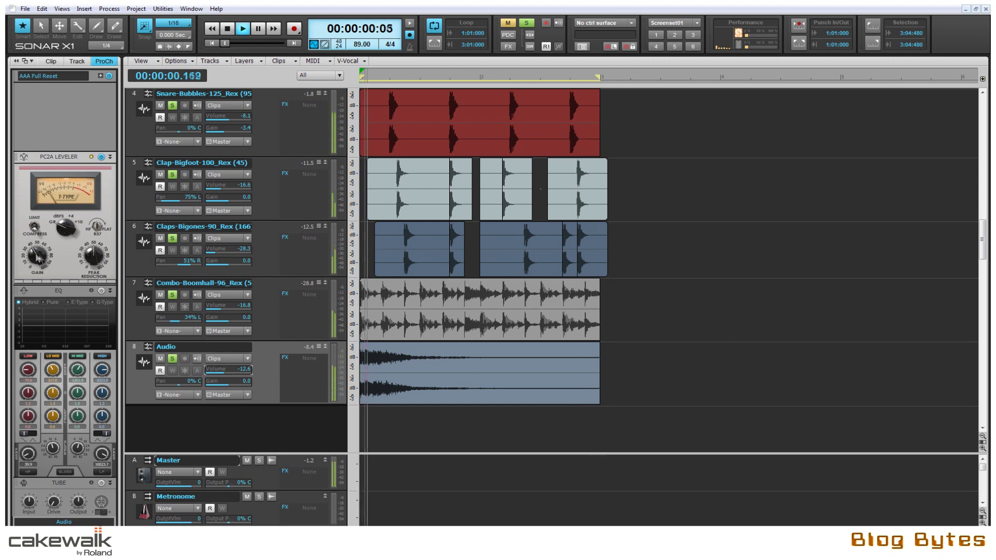
drag(37, 256, 39, 236)
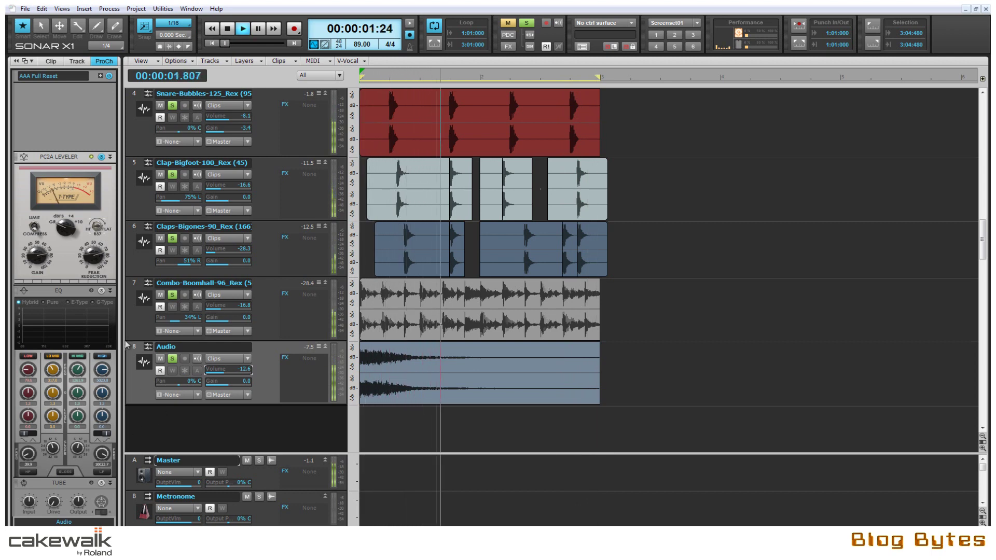
click(102, 291)
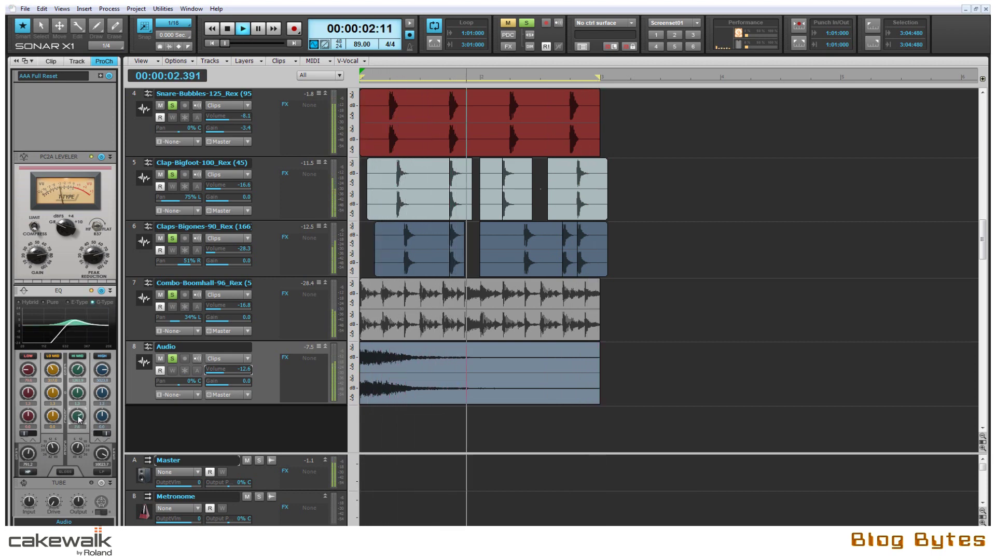
drag(78, 419, 79, 417)
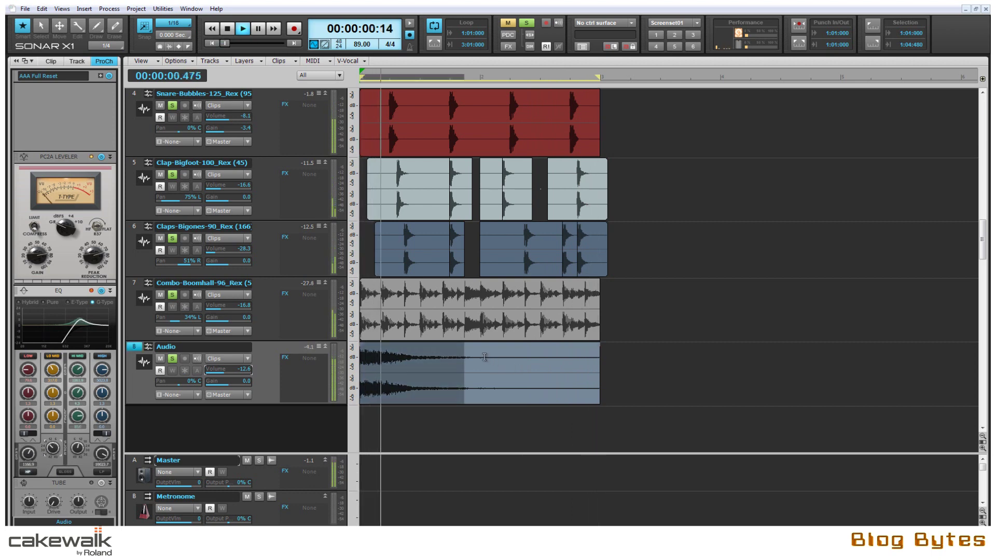
Copy the first measure of the Audio track's vocal clip into the second measure and reverse the copy
drag(485, 356, 501, 403)
drag(400, 384, 521, 386)
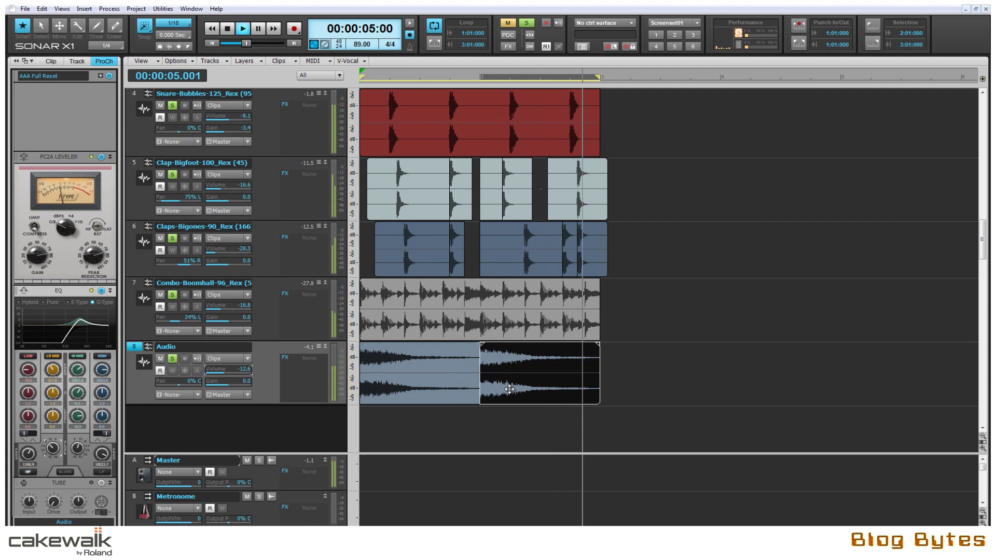
key(space)
click(109, 8)
mouse_move(130, 19)
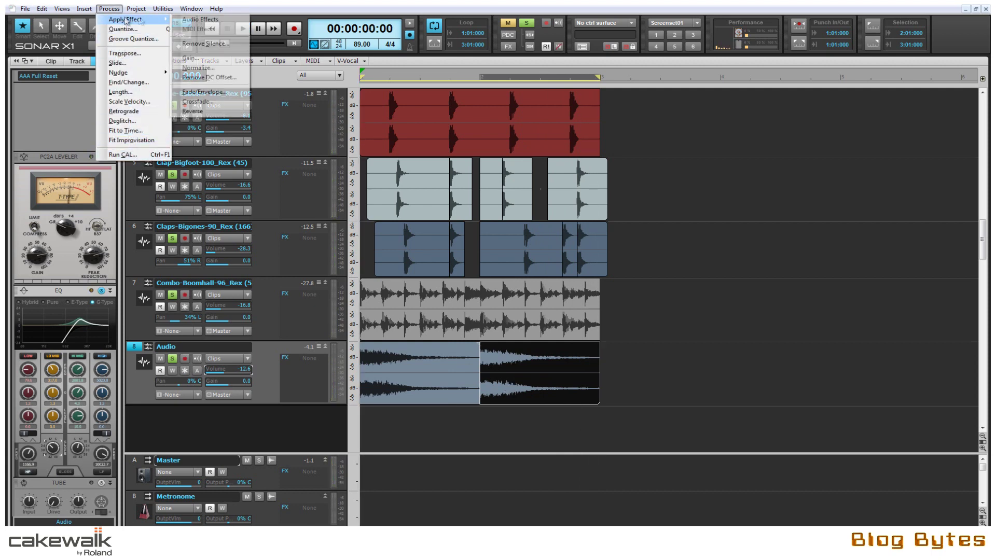
click(191, 111)
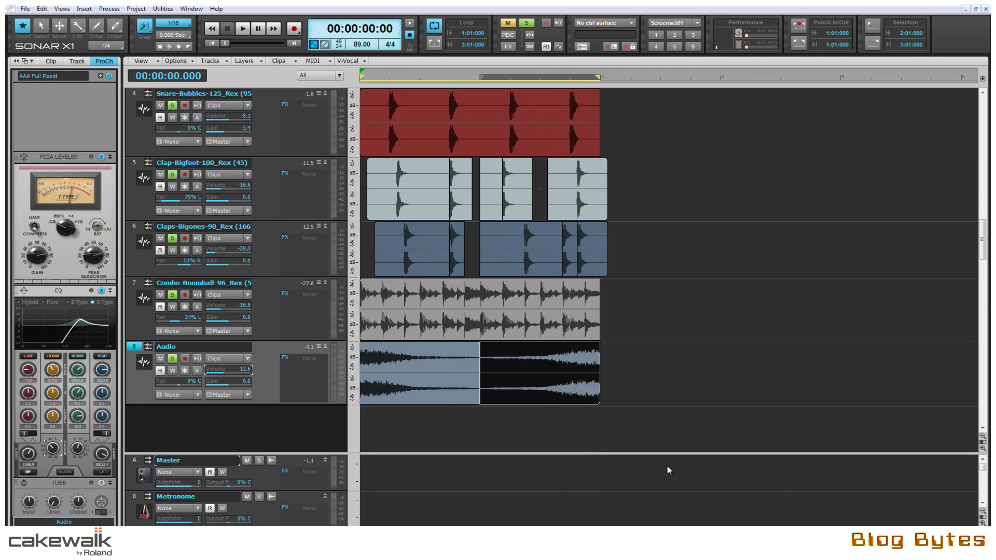
Move the reversed vocal clip slightly earlier and trim off the leftover clip end behind it
key(space)
drag(583, 393, 576, 393)
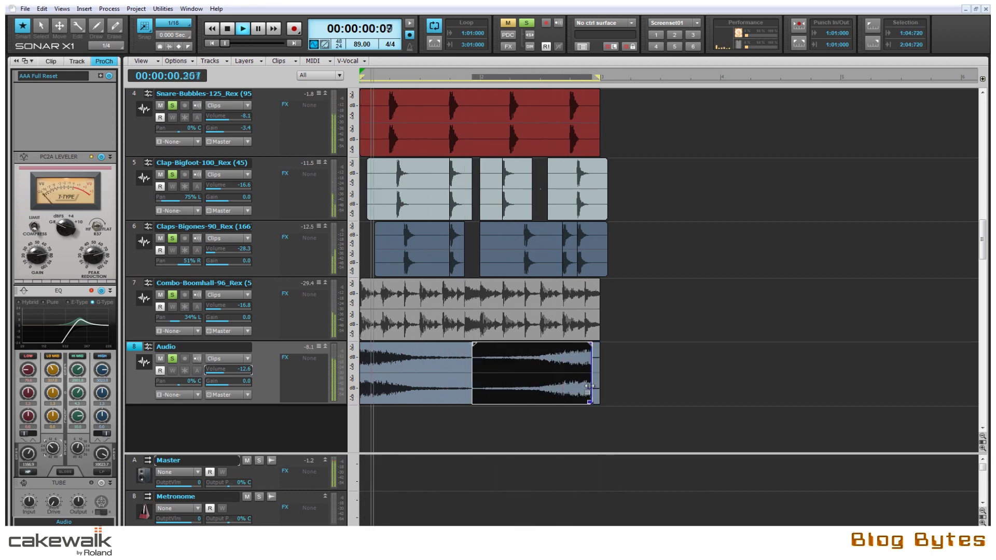
drag(599, 383, 592, 385)
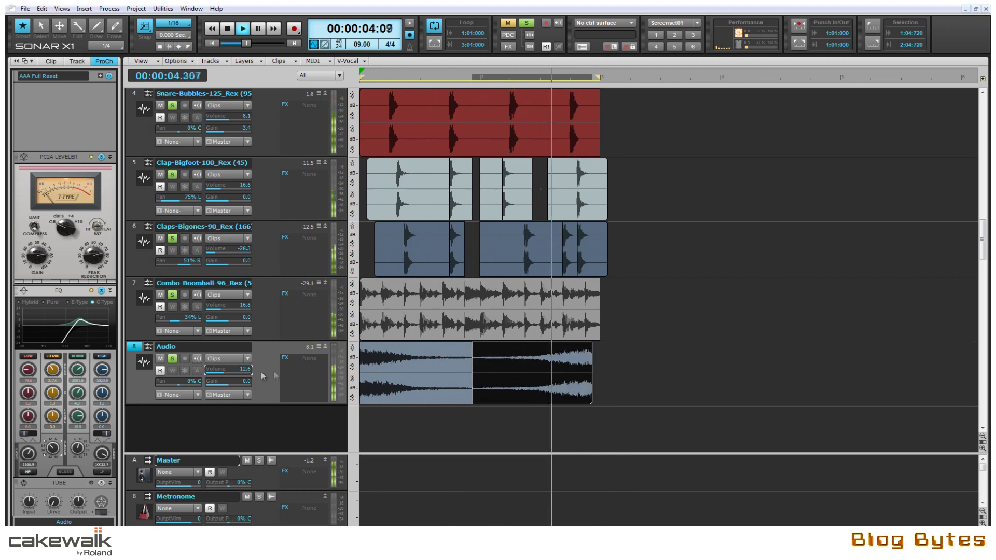
Lower the Audio track's volume to -16.8 and pan it 52% right
scroll(216, 372, down, 4)
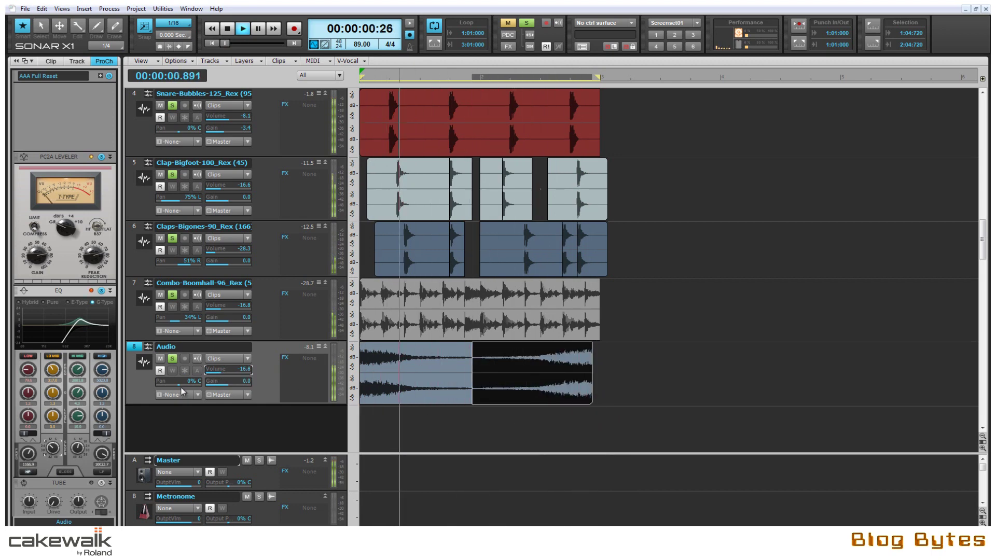
drag(181, 387, 182, 385)
scroll(181, 386, up, 2)
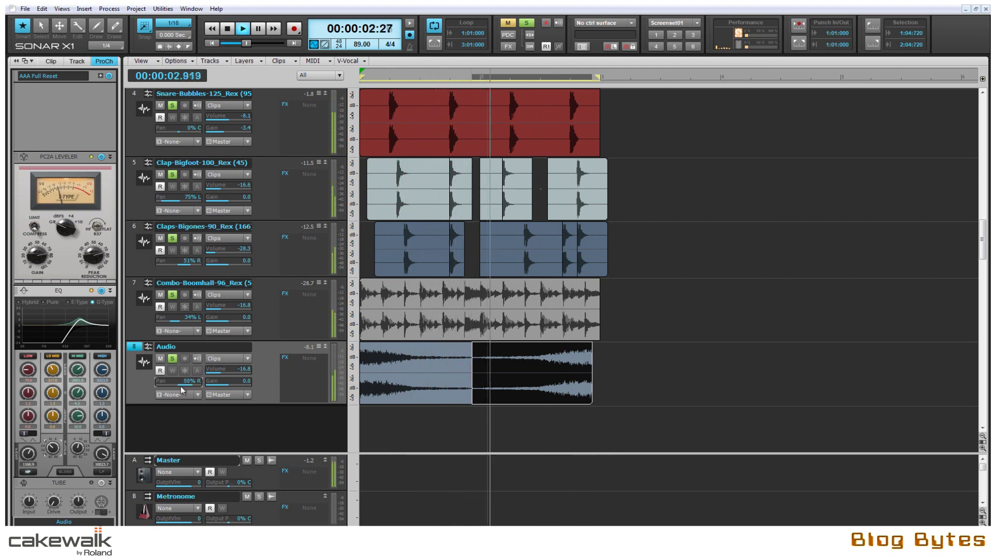
Insert a TSAR-1R Reverb module on the Audio track and adjust its time and predelay
right_click(67, 108)
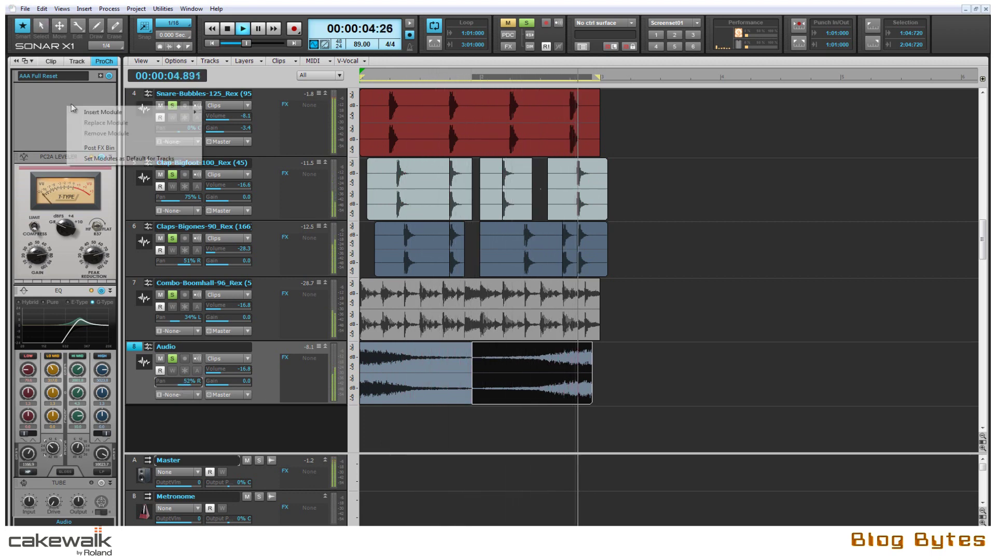
mouse_move(114, 112)
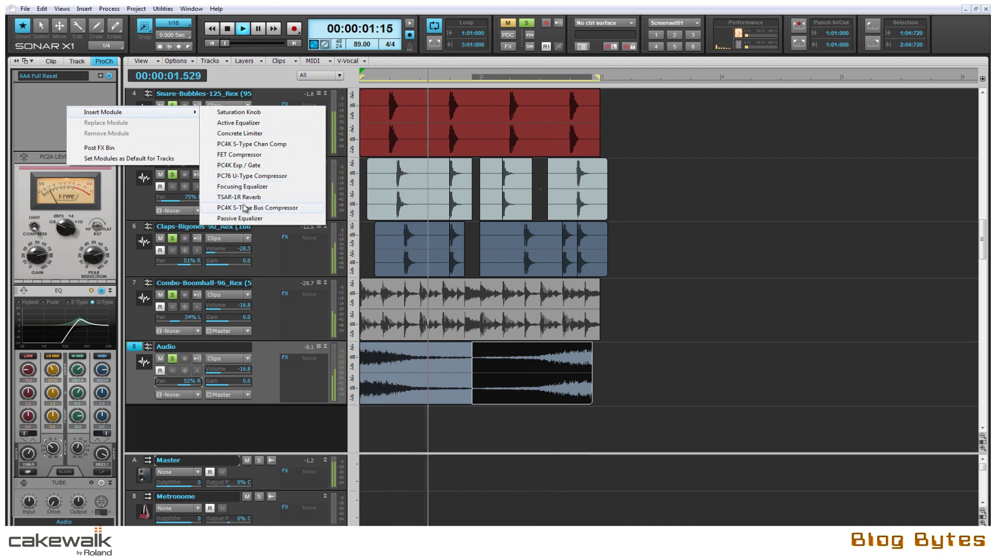
click(243, 198)
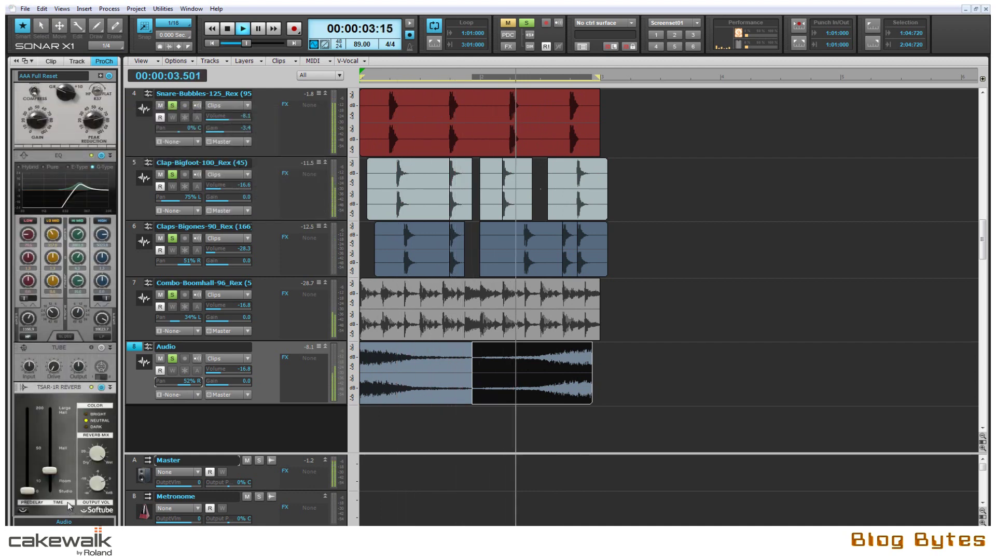
drag(49, 470, 29, 478)
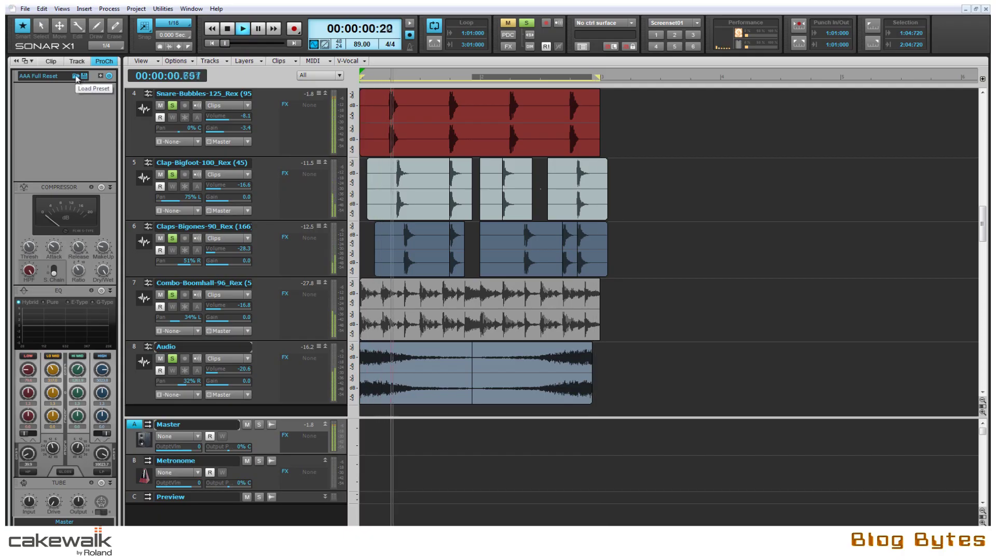
Load the A General Master preset on the Master bus, lower its Concrete Limiter threshold and stop playback
click(76, 76)
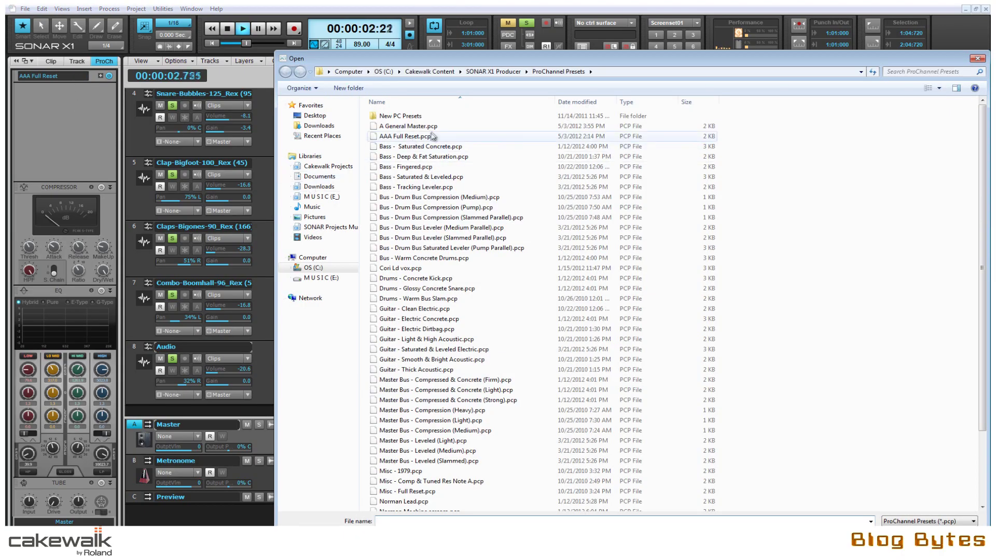
double_click(400, 126)
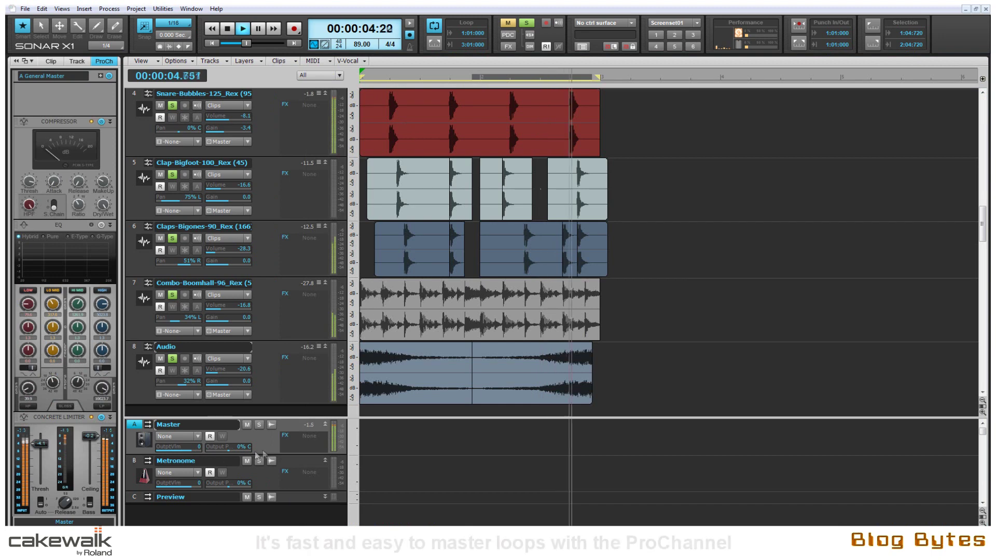
drag(41, 444, 47, 459)
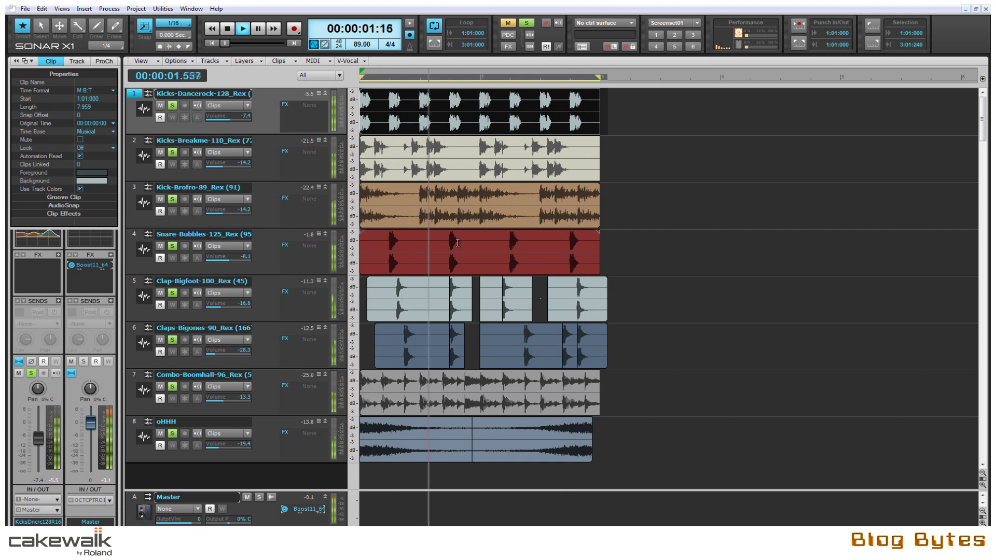
click(228, 29)
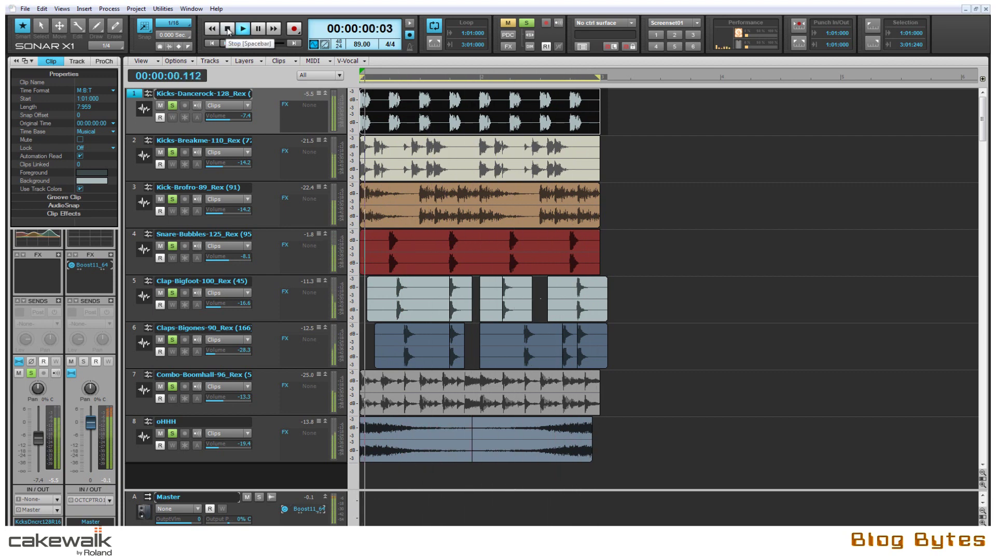